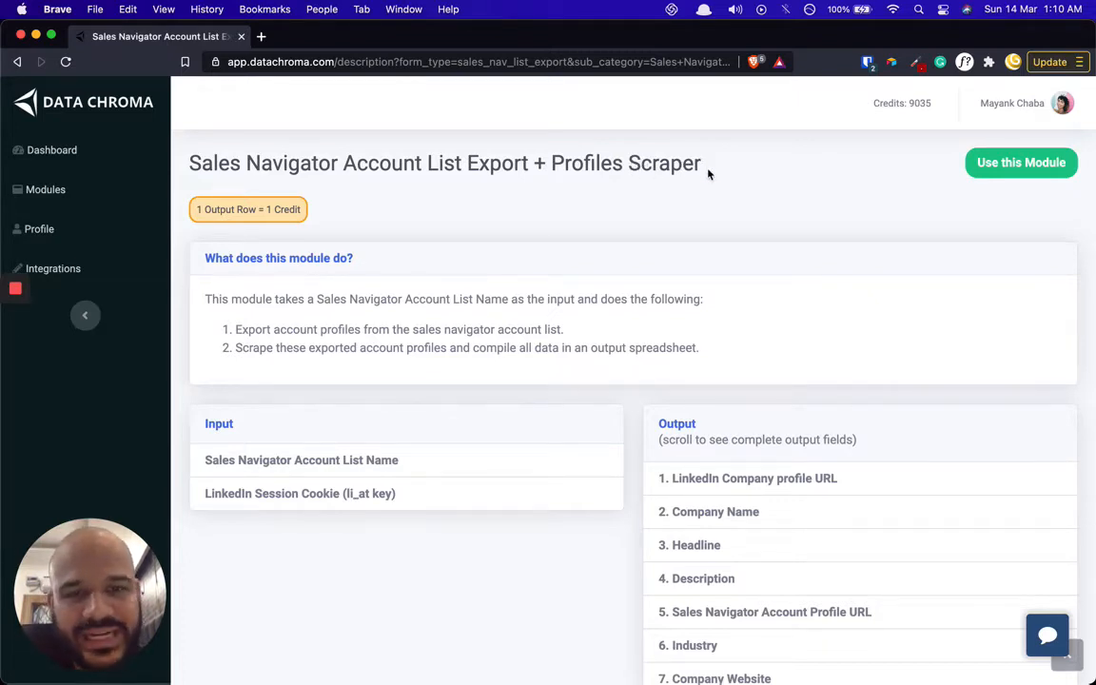
# Read the module's title, its description of what it does and the list of required inputs.
pyautogui.moveTo(704, 168); pyautogui.dragTo(567, 163)
pyautogui.rightClick(567, 163)
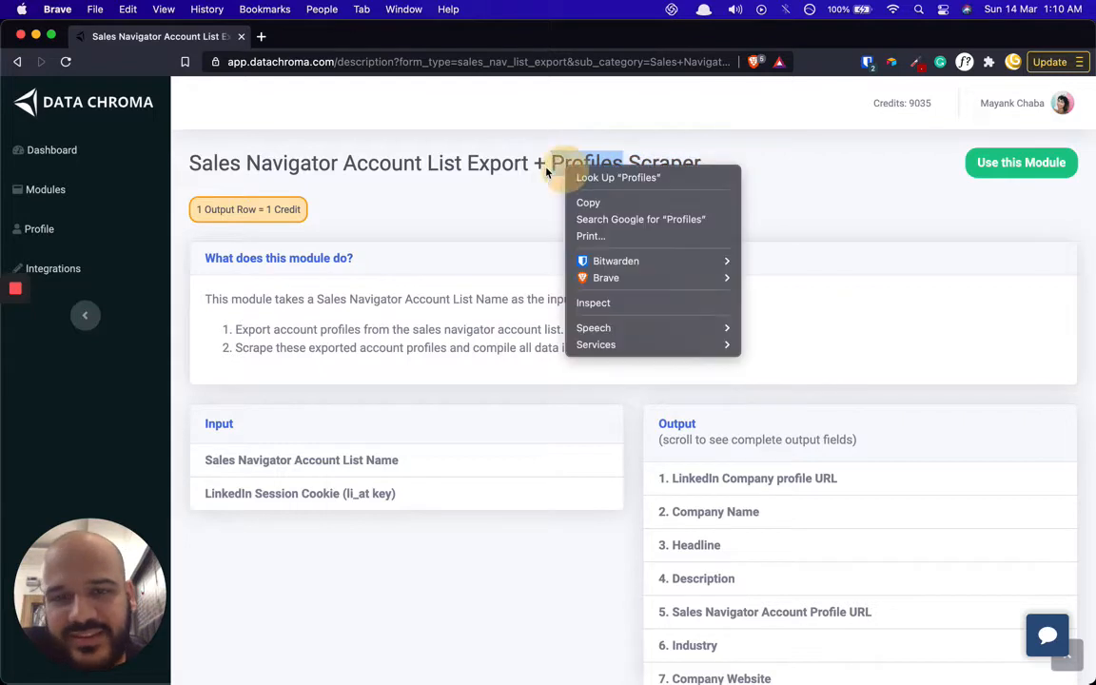
pyautogui.click(451, 163)
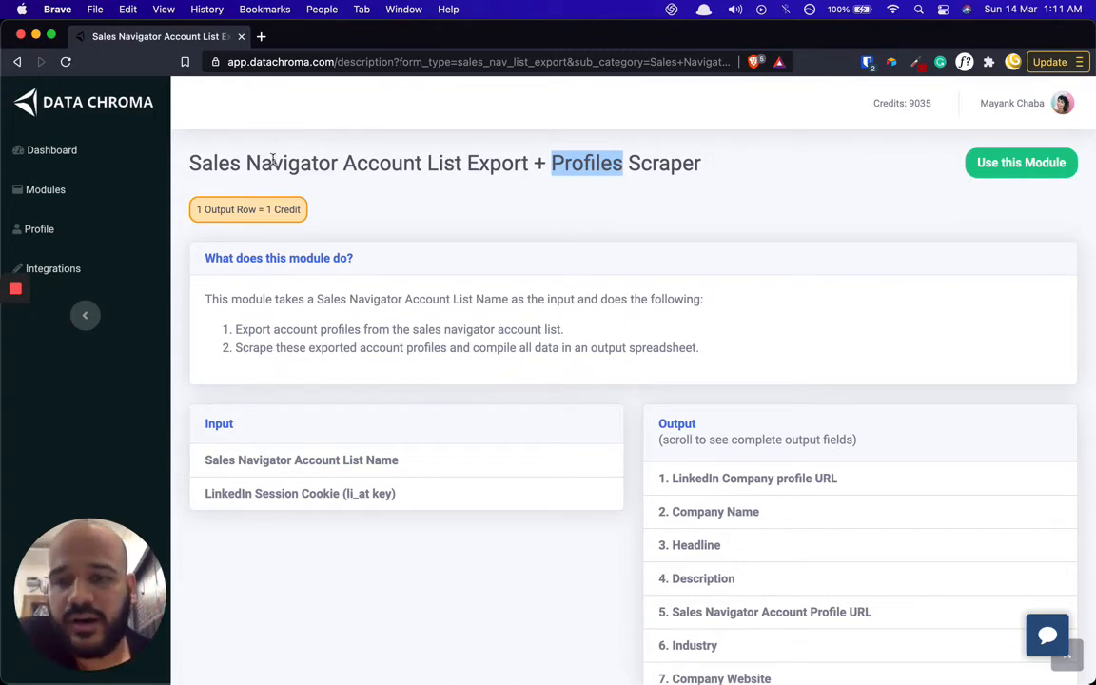
pyautogui.click(314, 196)
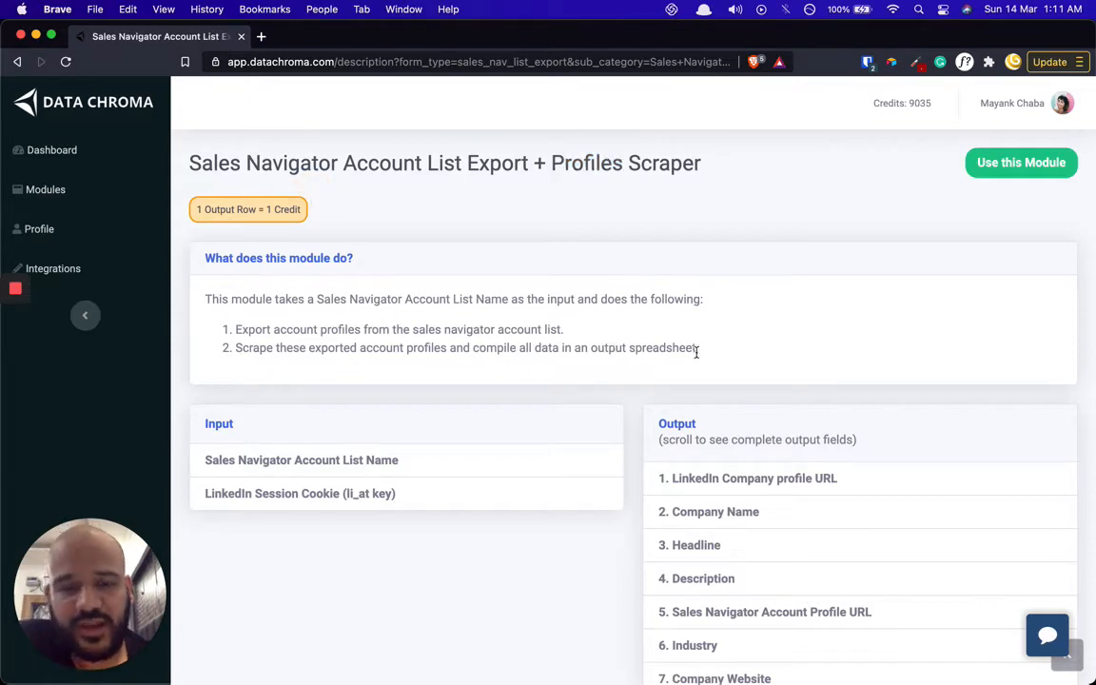
pyautogui.moveTo(697, 349); pyautogui.dragTo(610, 227)
pyautogui.click(610, 227)
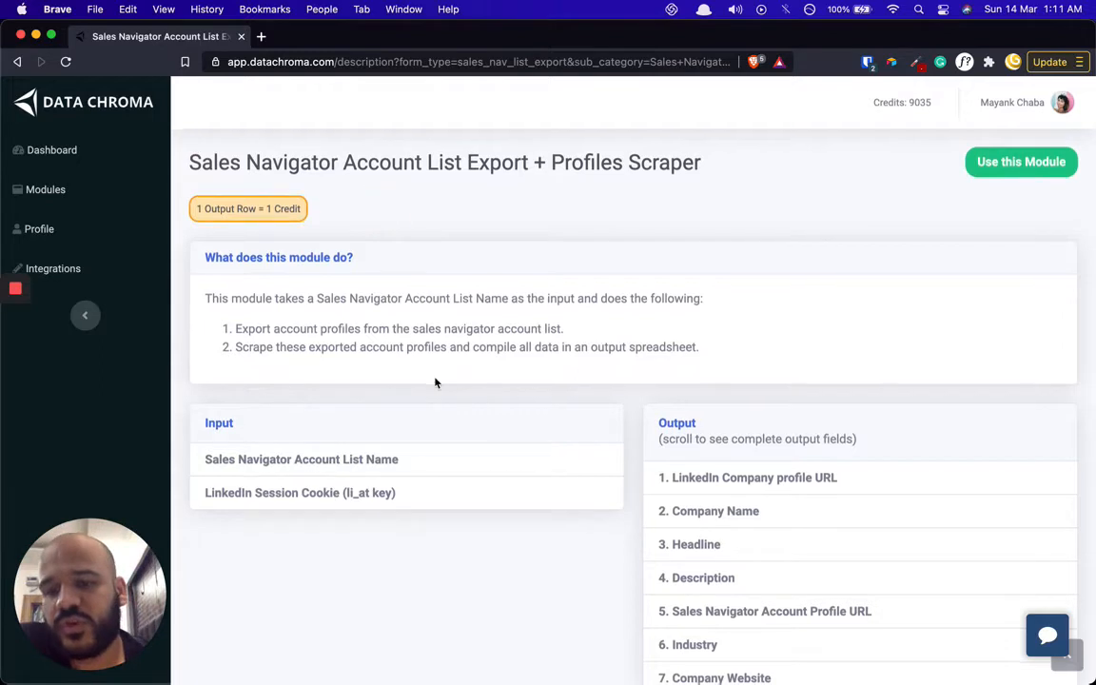
pyautogui.scroll(-2, 435, 380)
pyautogui.moveTo(408, 401); pyautogui.dragTo(303, 371)
pyautogui.click(391, 362)
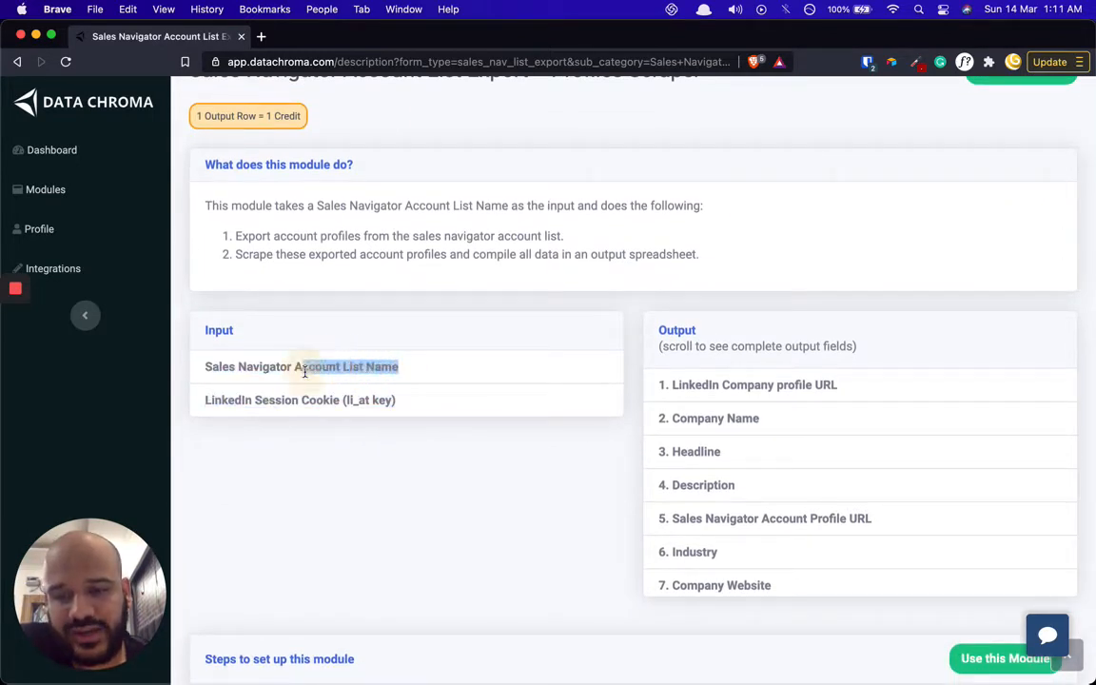
pyautogui.click(372, 384)
pyautogui.moveTo(406, 415); pyautogui.dragTo(347, 400)
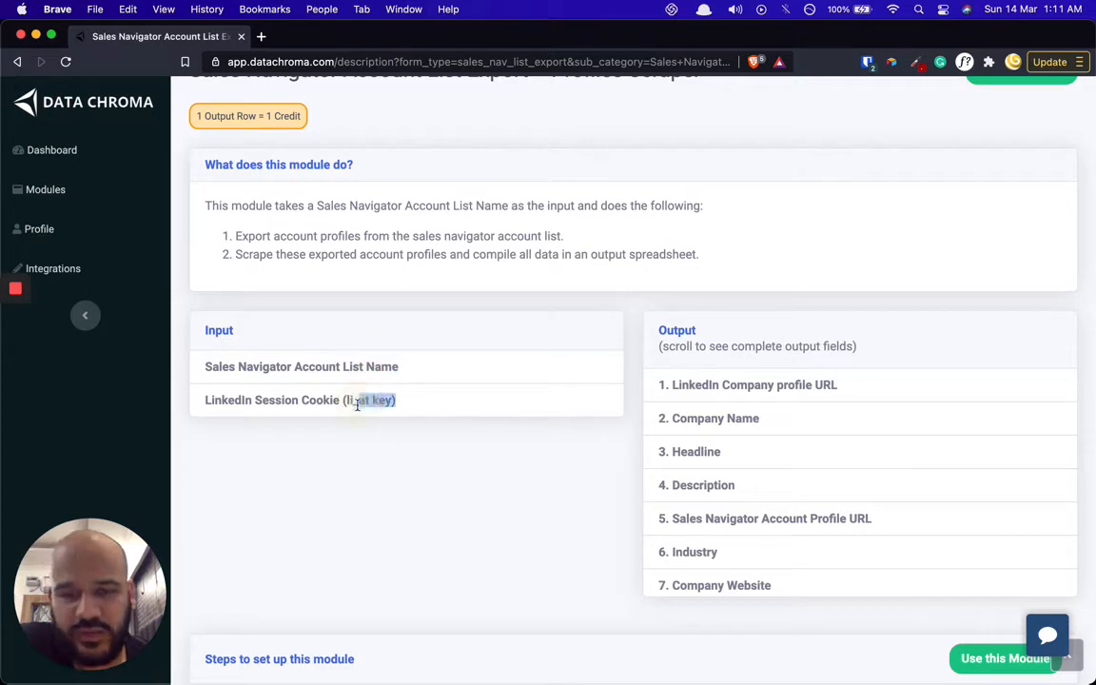
pyautogui.click(465, 404)
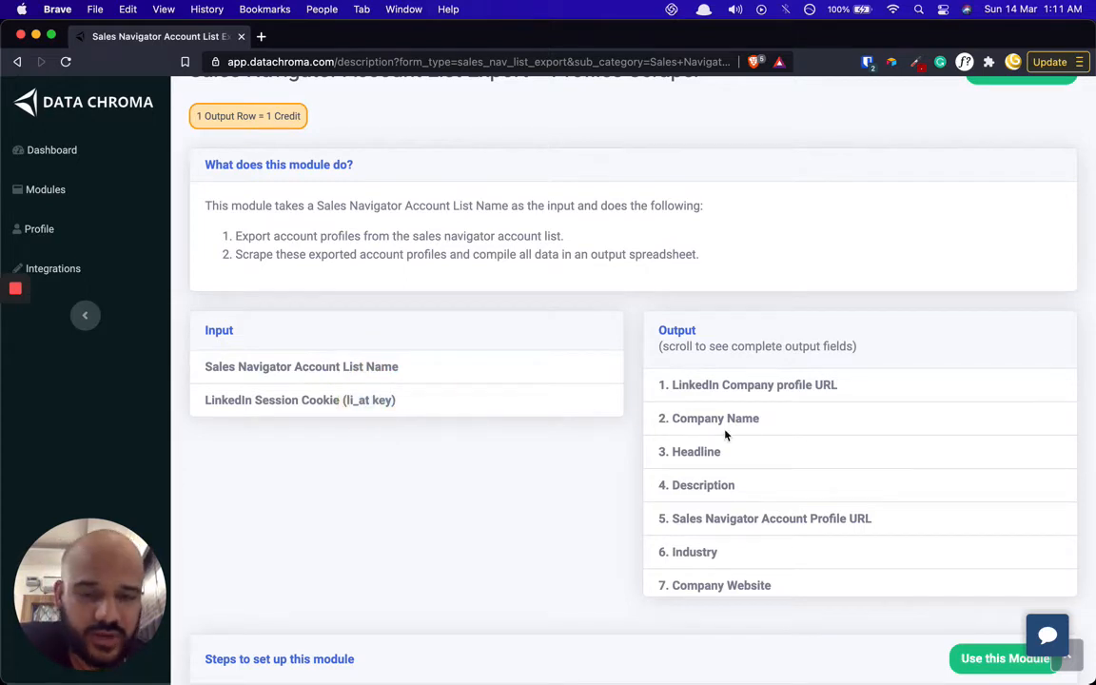
# Review the complete list of output fields that the module delivers.
pyautogui.scroll(-2, 725, 434)
pyautogui.scroll(2, 750, 399)
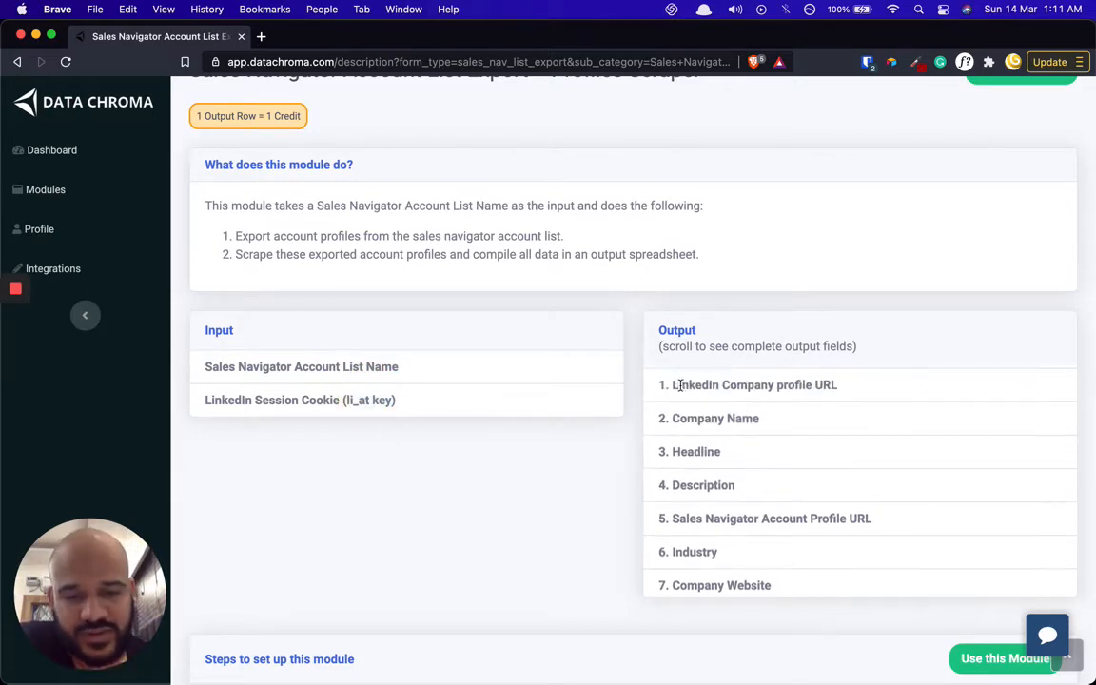
pyautogui.moveTo(665, 385); pyautogui.dragTo(727, 389)
pyautogui.click(724, 441)
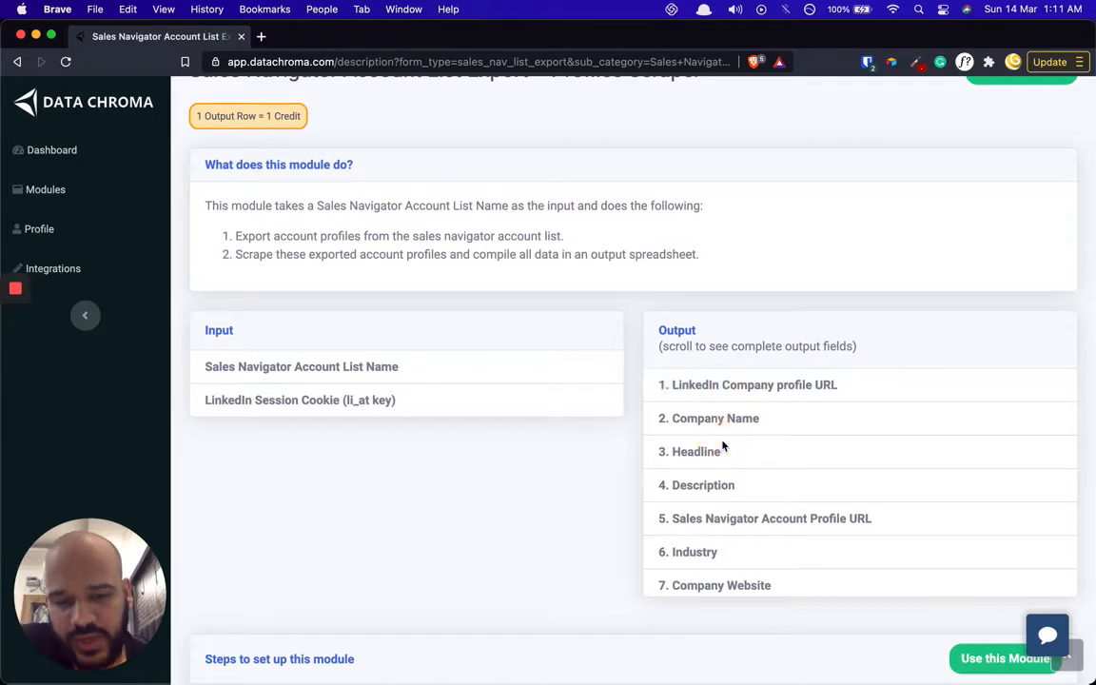
pyautogui.scroll(-5, 734, 553)
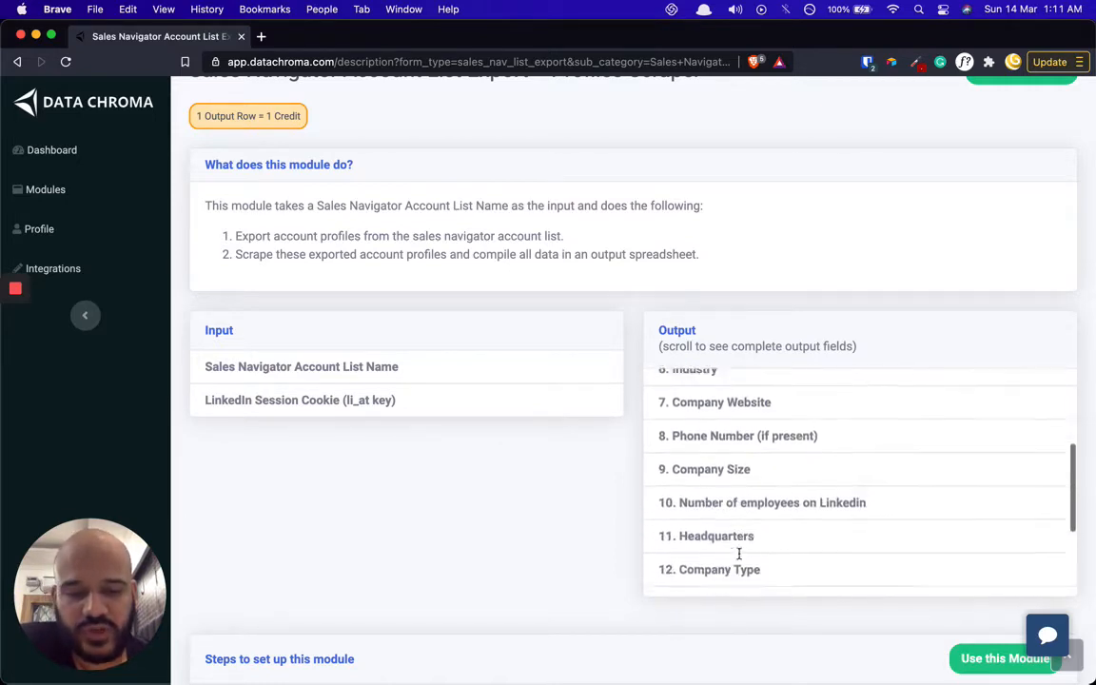
pyautogui.scroll(-3, 738, 553)
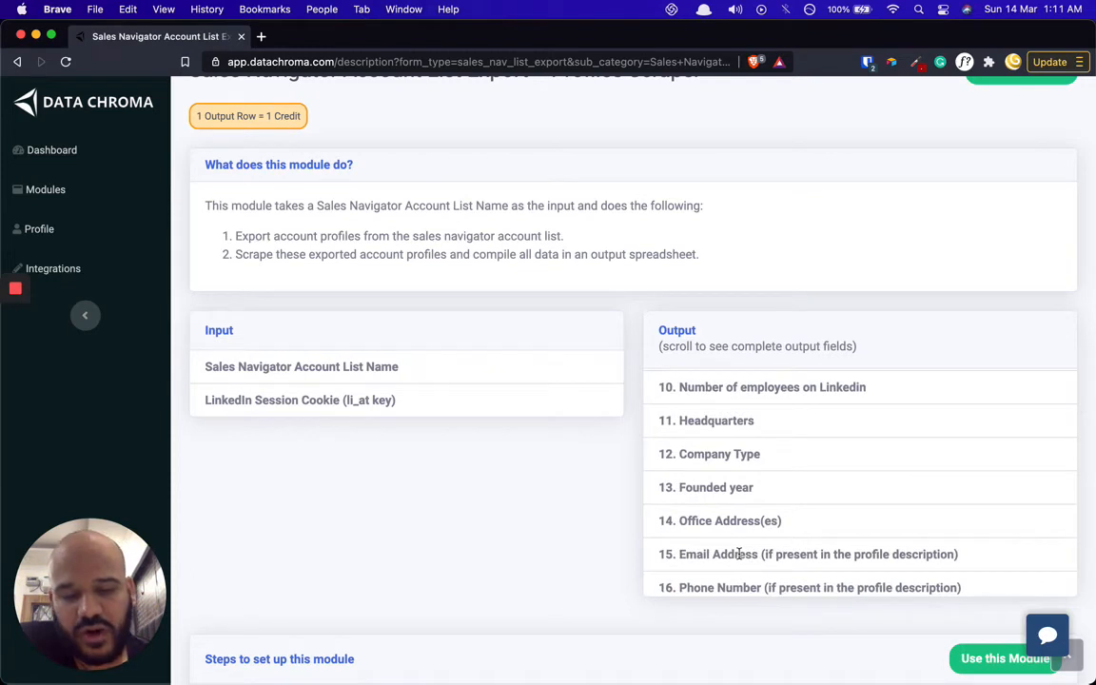
pyautogui.scroll(-1, 748, 538)
pyautogui.scroll(4, 750, 531)
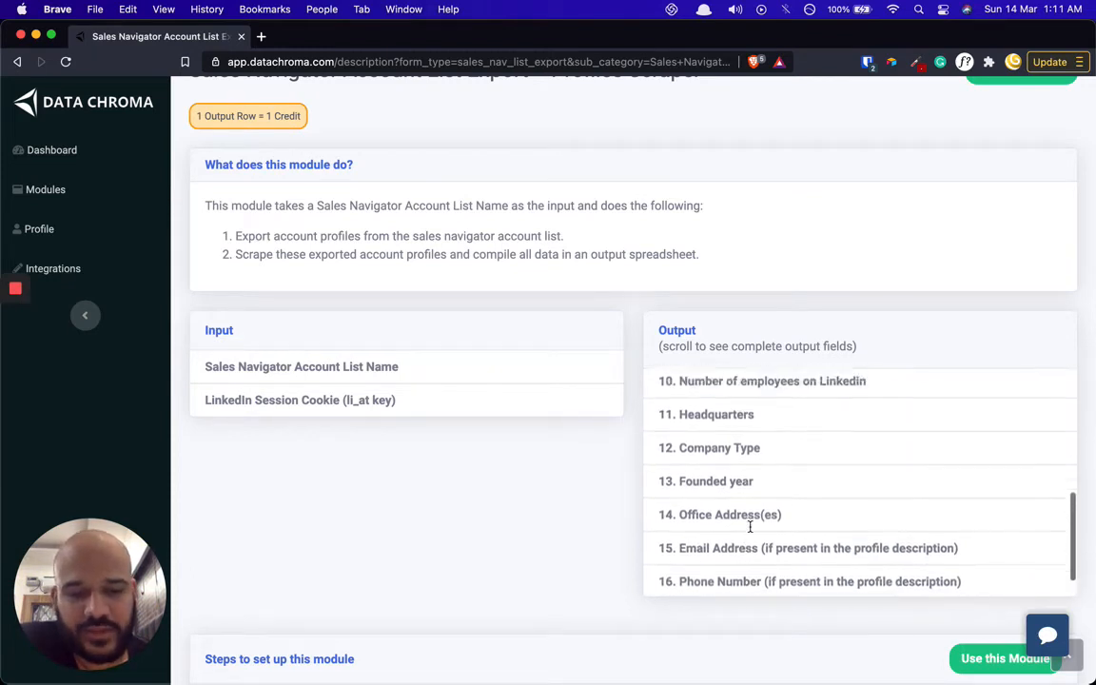
pyautogui.scroll(1, 750, 529)
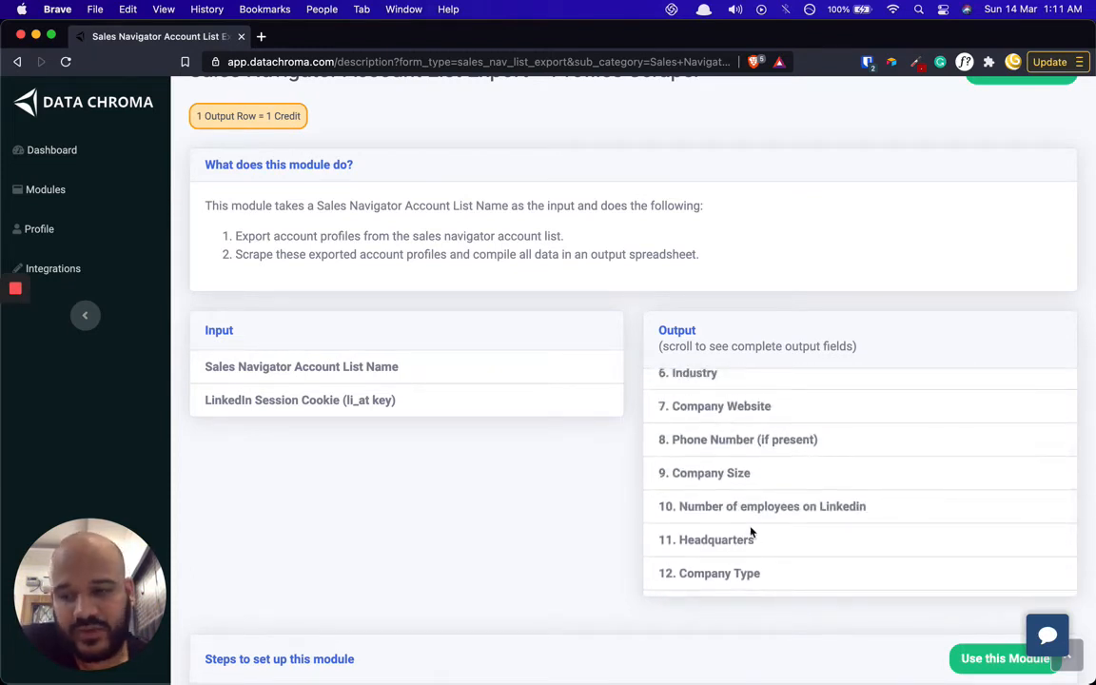
pyautogui.scroll(3, 751, 532)
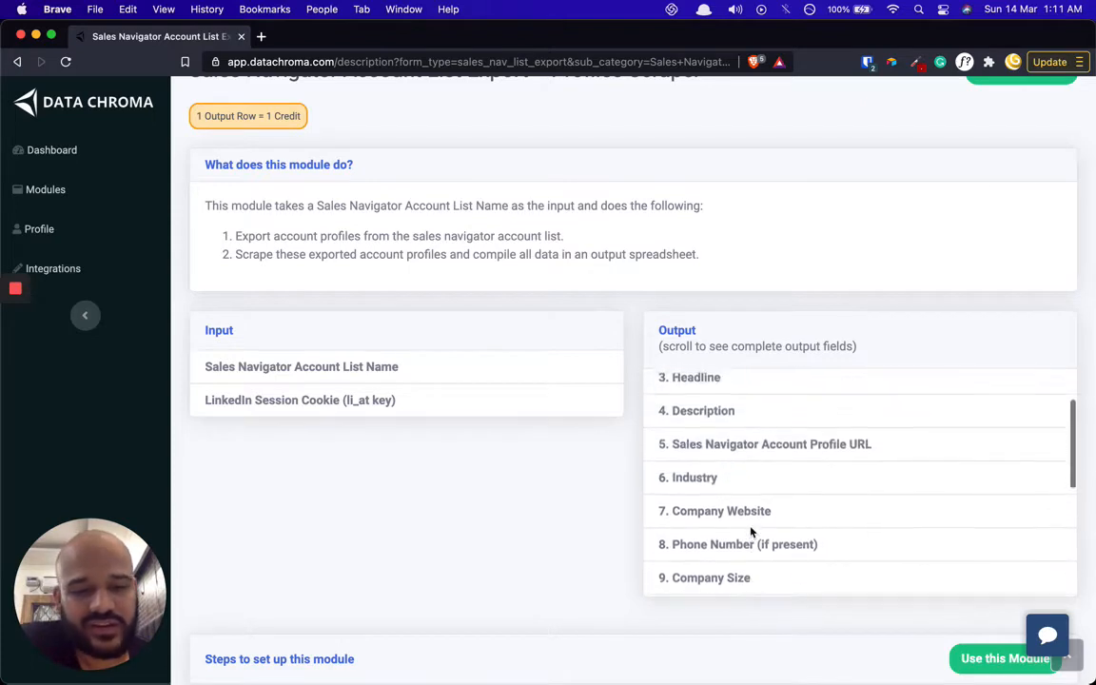
pyautogui.scroll(-3, 751, 531)
pyautogui.scroll(5, 723, 419)
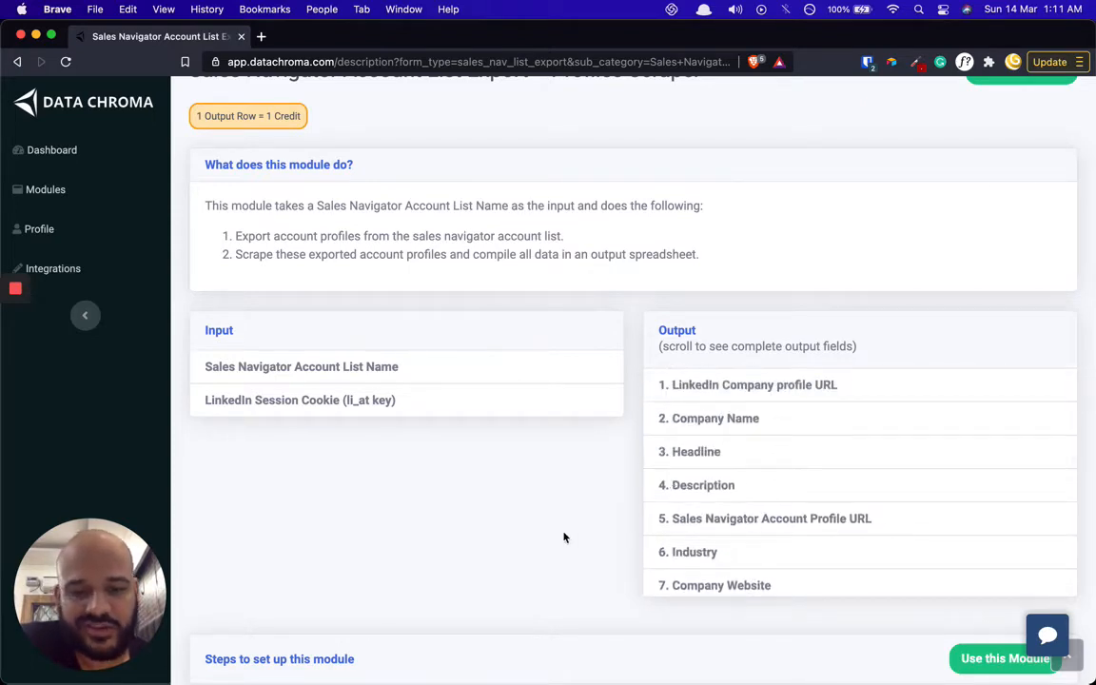
# Read through the setup steps for the module, including how to find the LinkedIn session cookie.
pyautogui.scroll(-2, 564, 537)
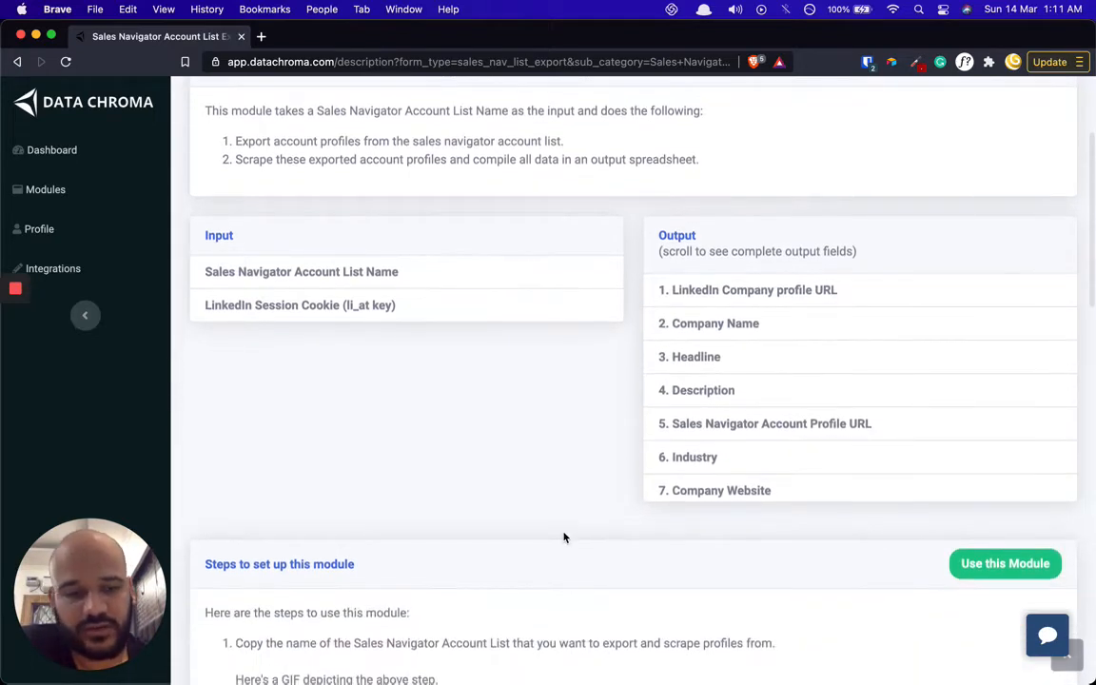
pyautogui.scroll(-2, 563, 537)
pyautogui.scroll(-5, 563, 537)
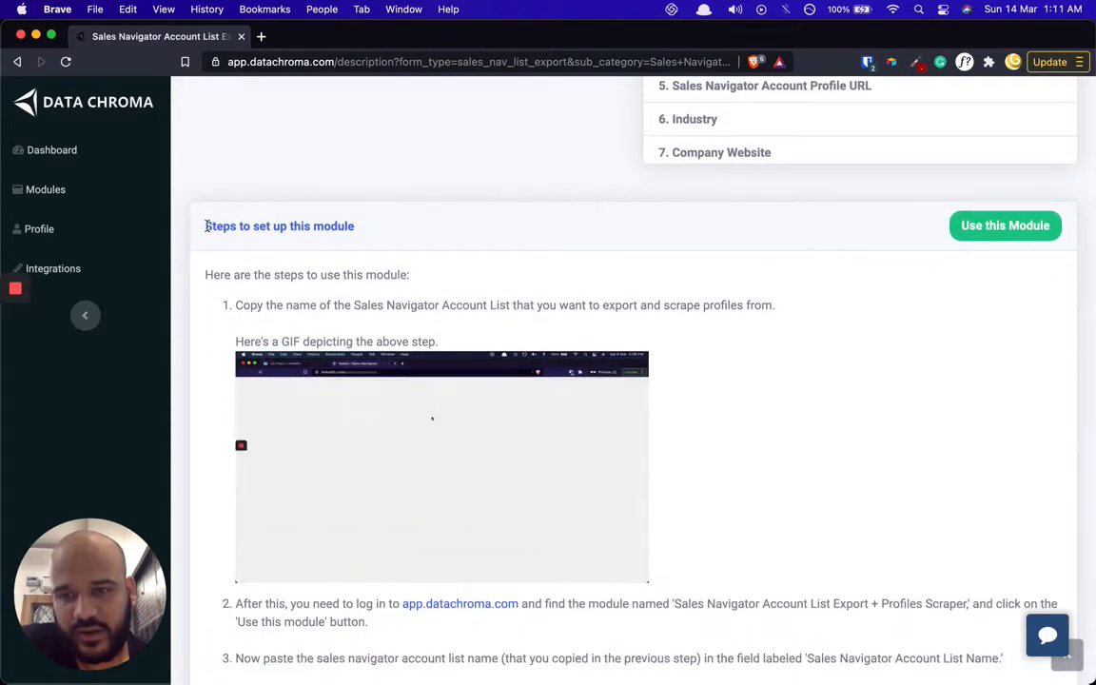
pyautogui.moveTo(206, 225); pyautogui.dragTo(410, 276)
pyautogui.click(419, 306)
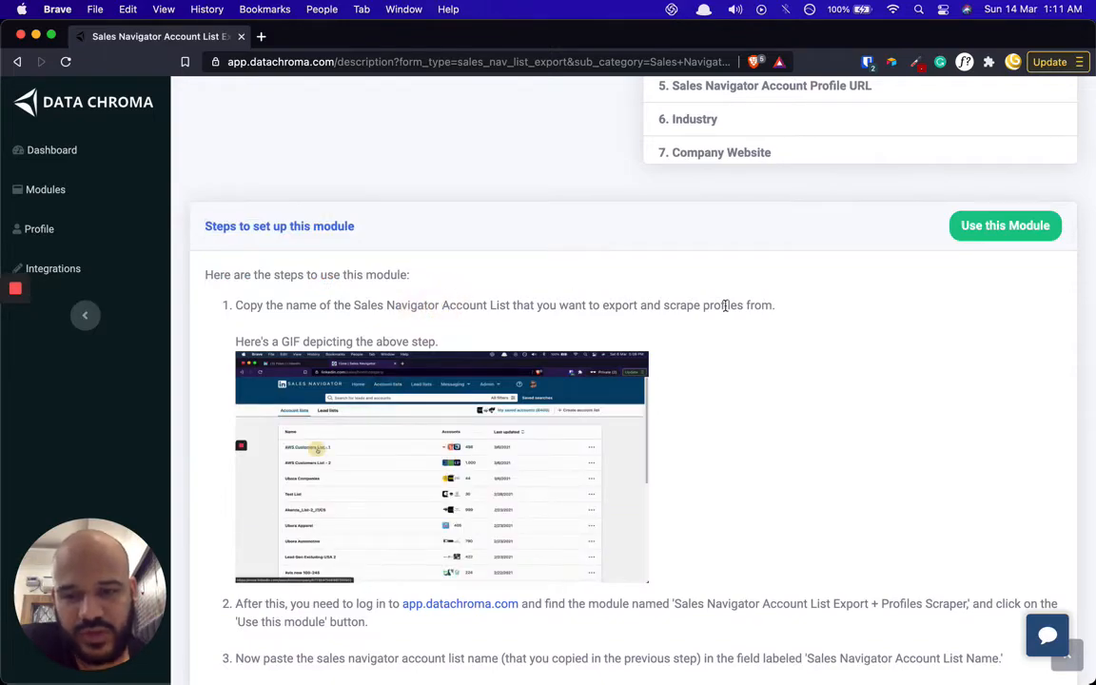
pyautogui.scroll(-2, 738, 352)
pyautogui.scroll(-15, 753, 404)
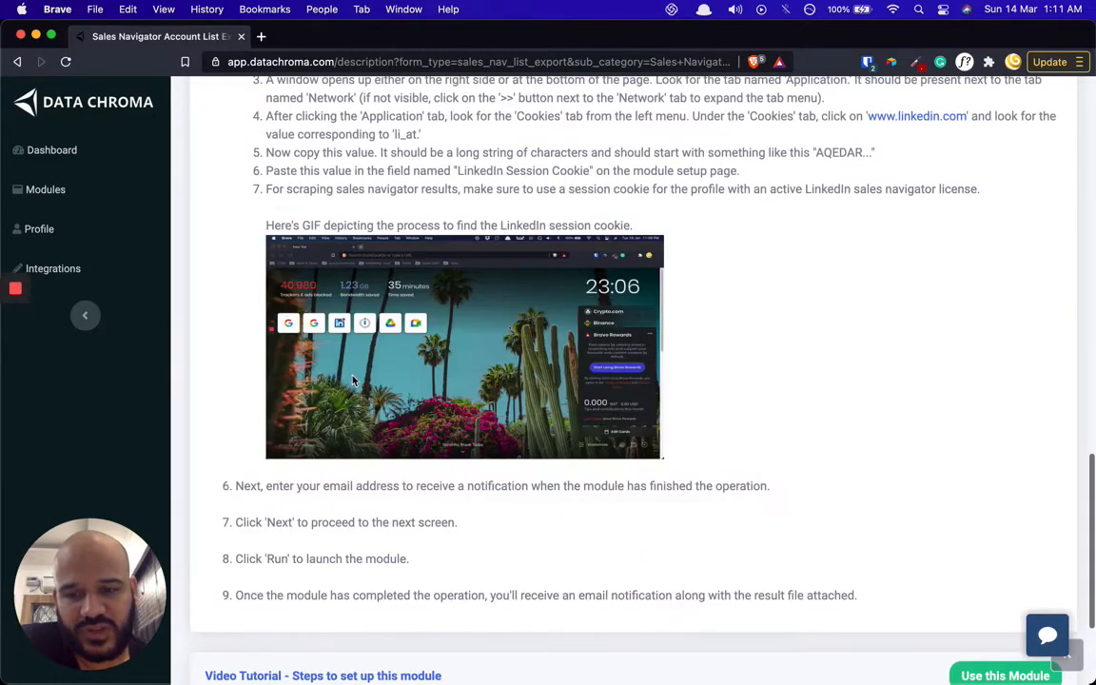
pyautogui.scroll(-3, 542, 557)
pyautogui.scroll(20, 746, 403)
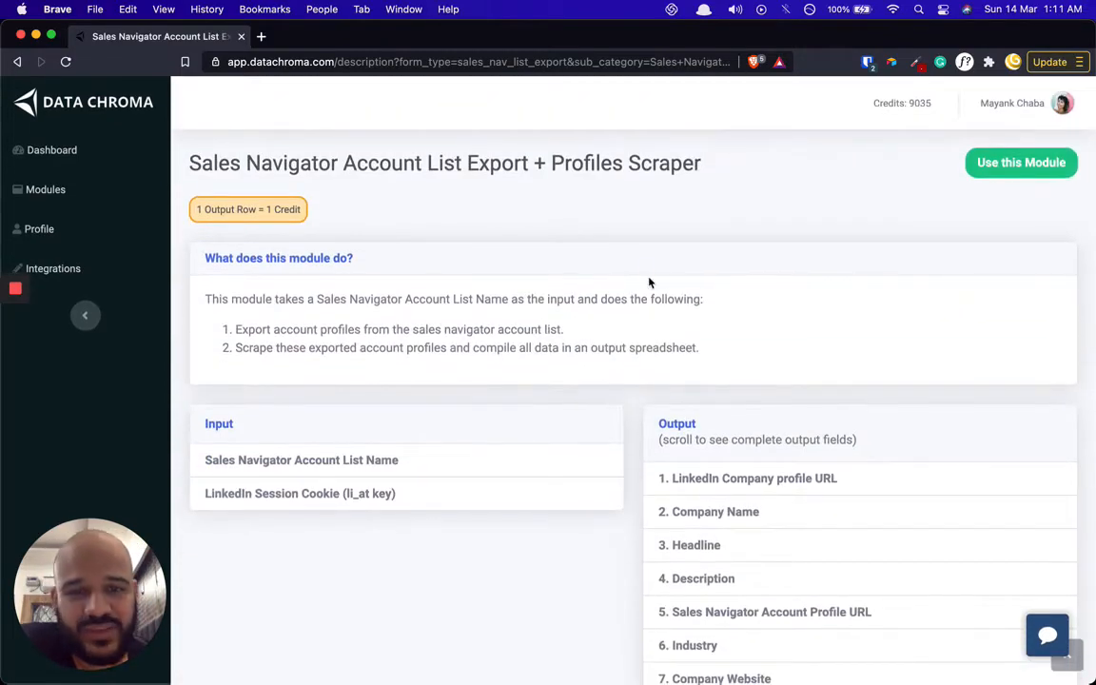
# Start using the Sales Navigator Account List Export + Profiles Scraper module to open its configuration form.
pyautogui.click(1020, 164)
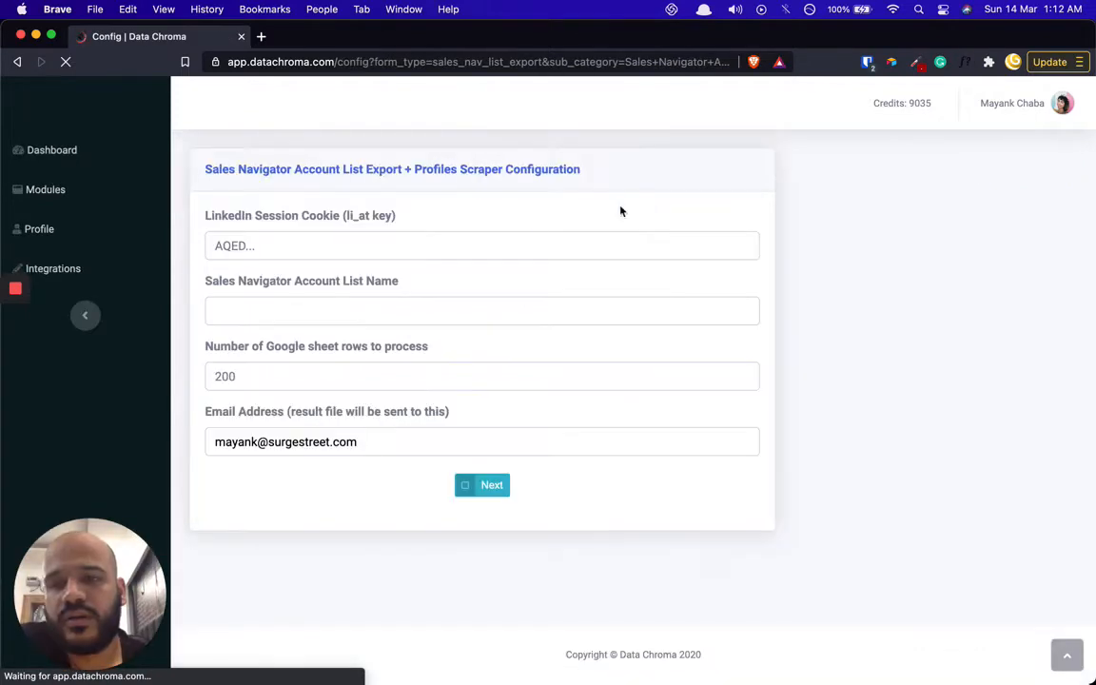
pyautogui.doubleClick(228, 216)
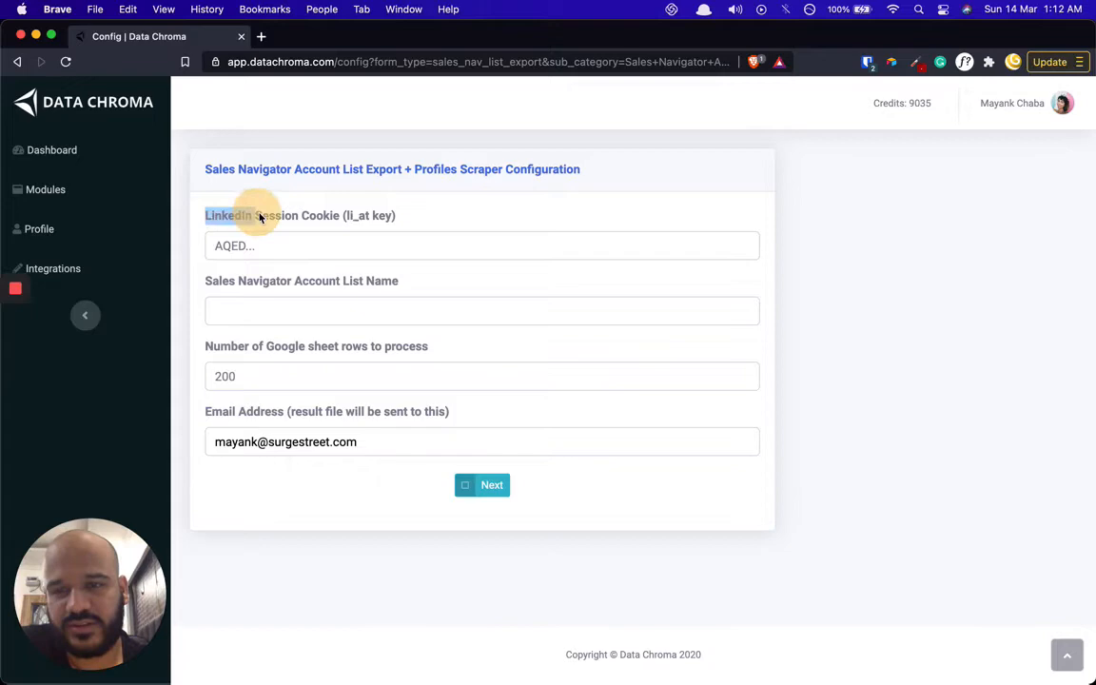
pyautogui.click(312, 218)
# Open linkedin.com in a new browser tab.
pyautogui.press('super+t')
pyautogui.write('link')
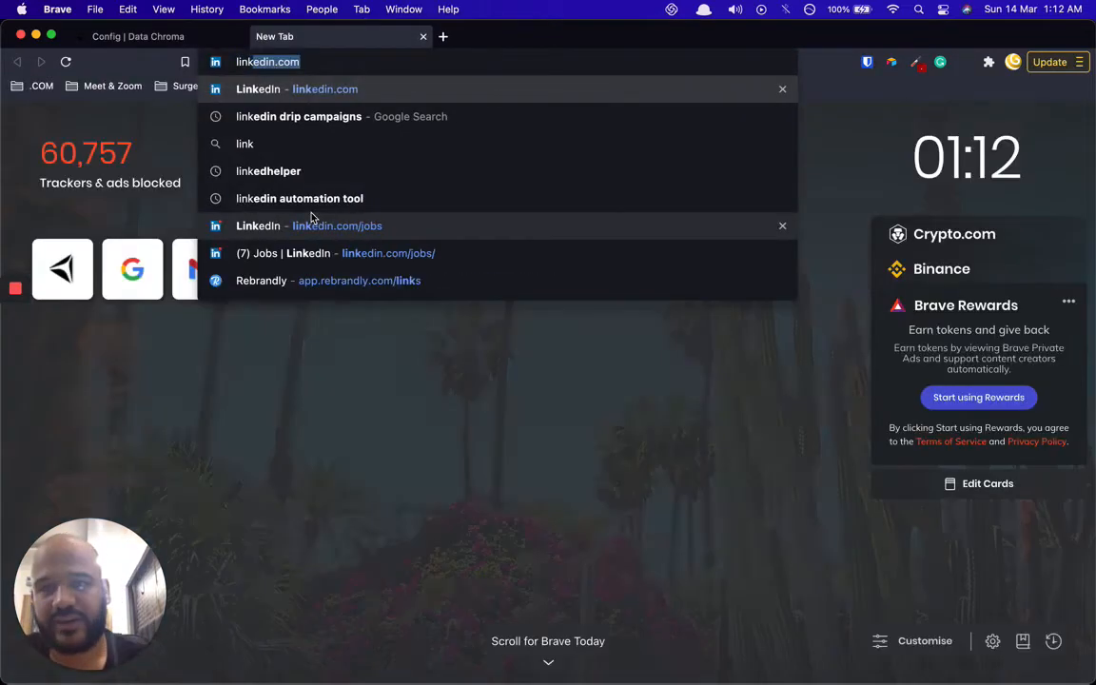
pyautogui.press('Return')
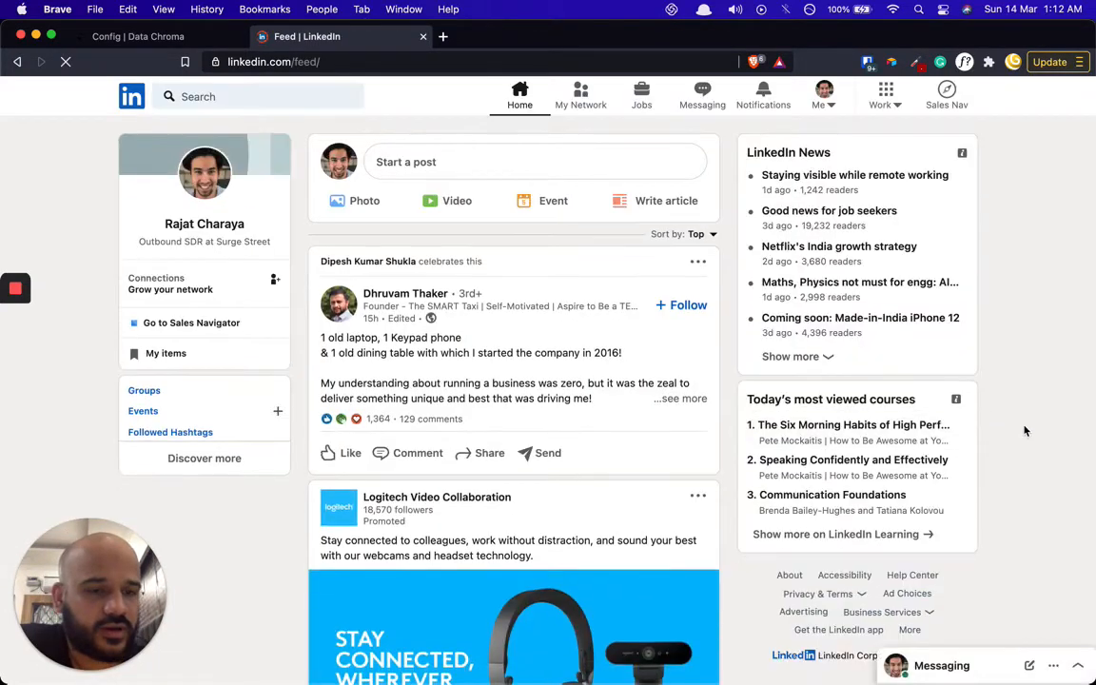
pyautogui.rightClick(1021, 427)
pyautogui.click(920, 612)
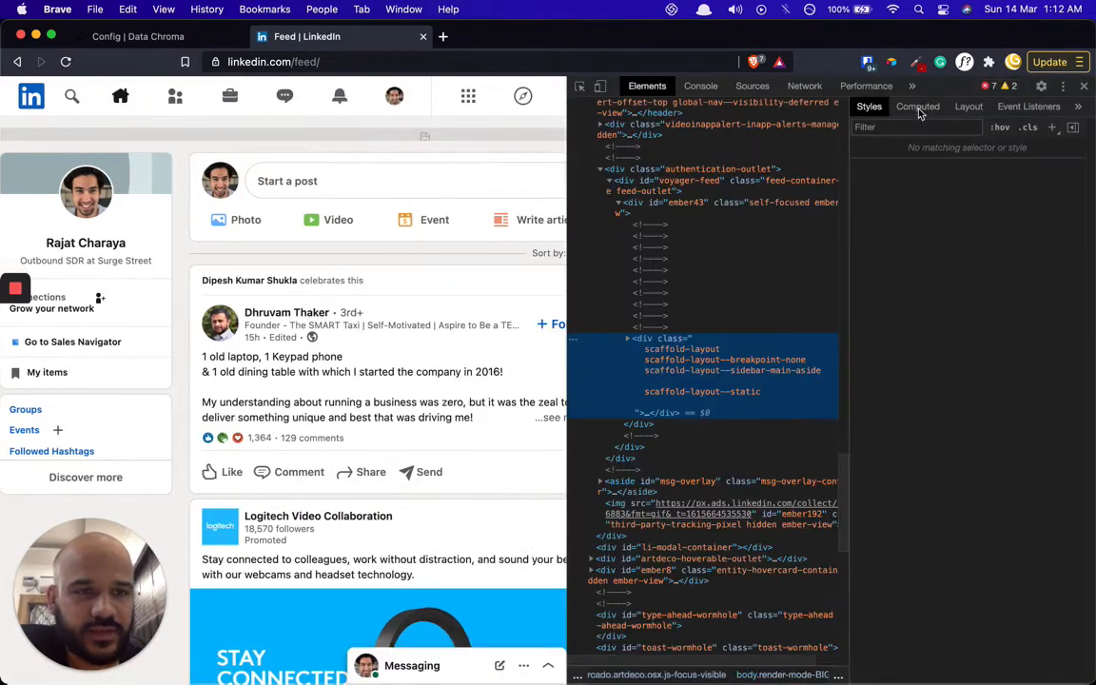
pyautogui.click(911, 86)
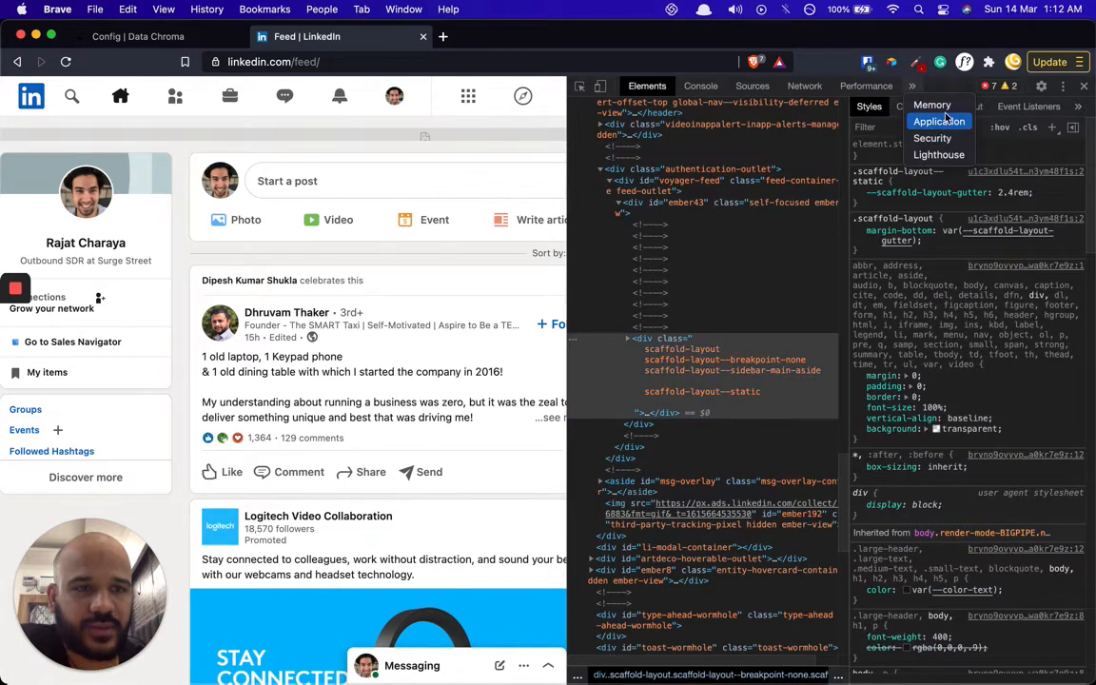
pyautogui.click(940, 122)
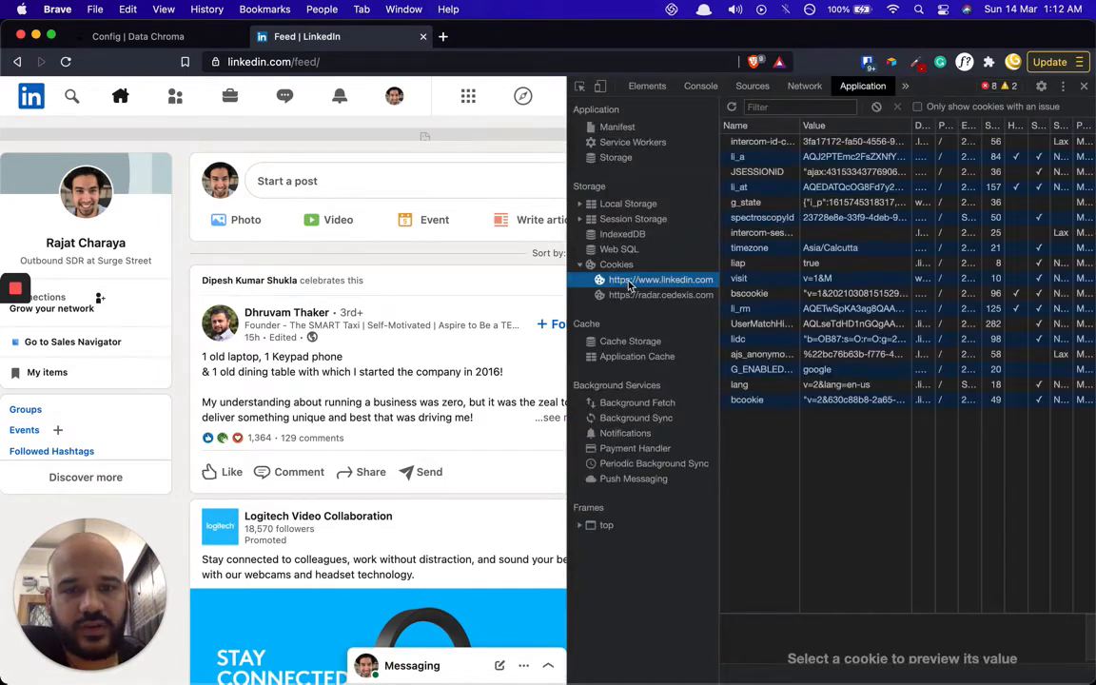
pyautogui.click(617, 267)
pyautogui.click(633, 280)
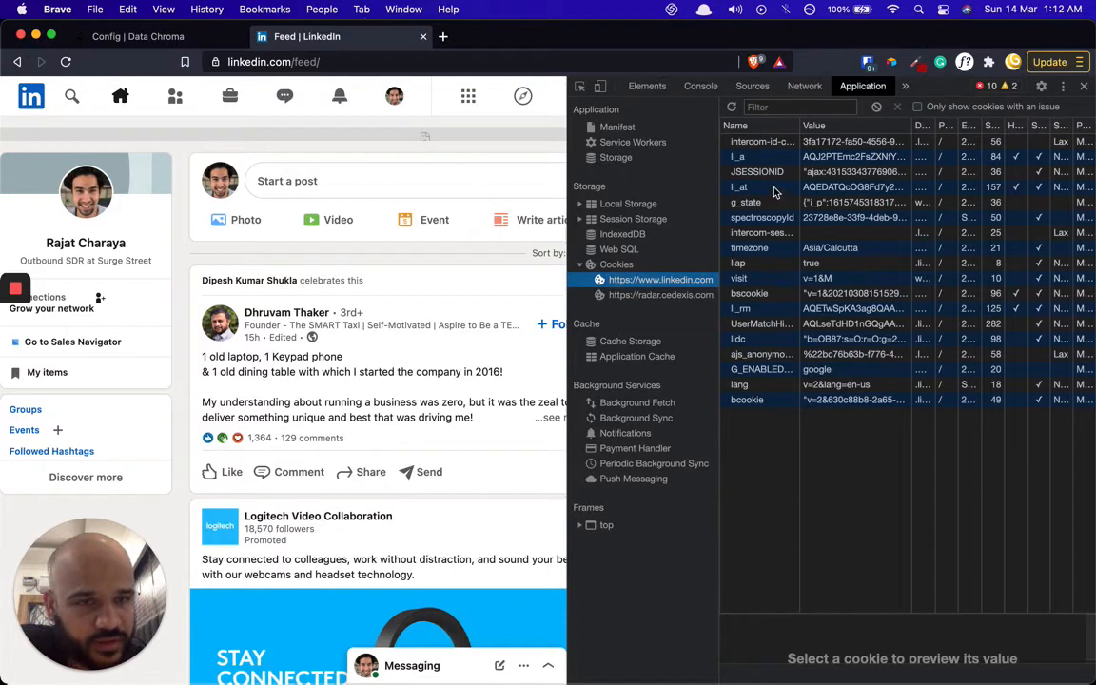
# Copy the value of the li_at cookie and paste it into the LinkedIn Session Cookie field of the Data Chroma configuration.
pyautogui.click(815, 189)
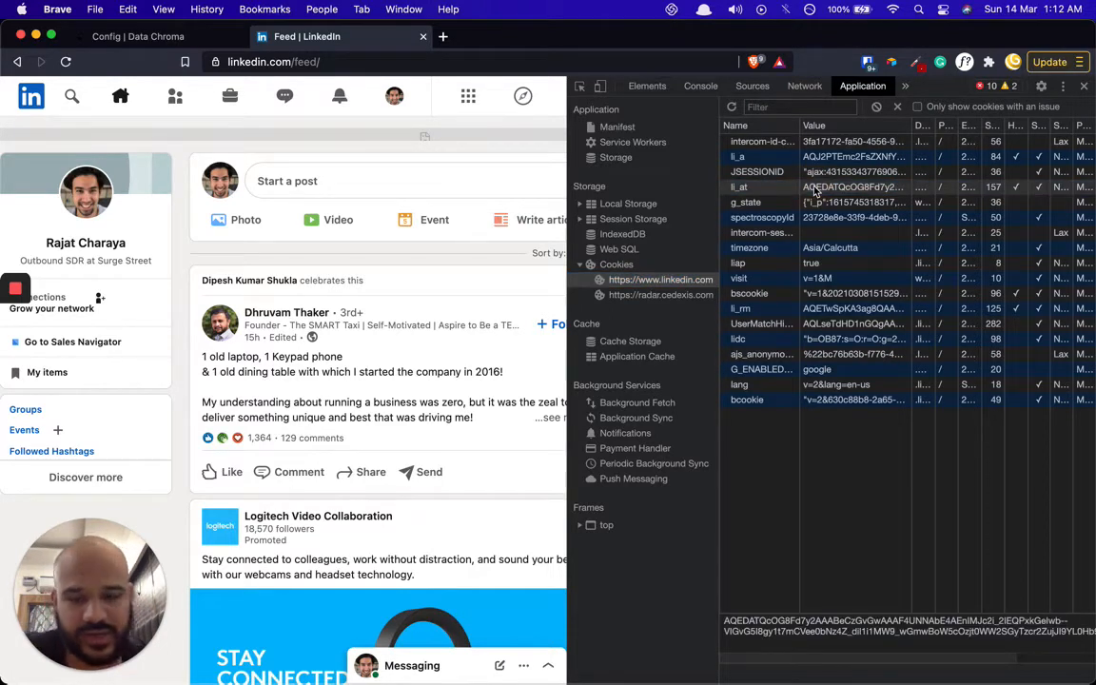
pyautogui.doubleClick(815, 189)
pyautogui.press('super+c')
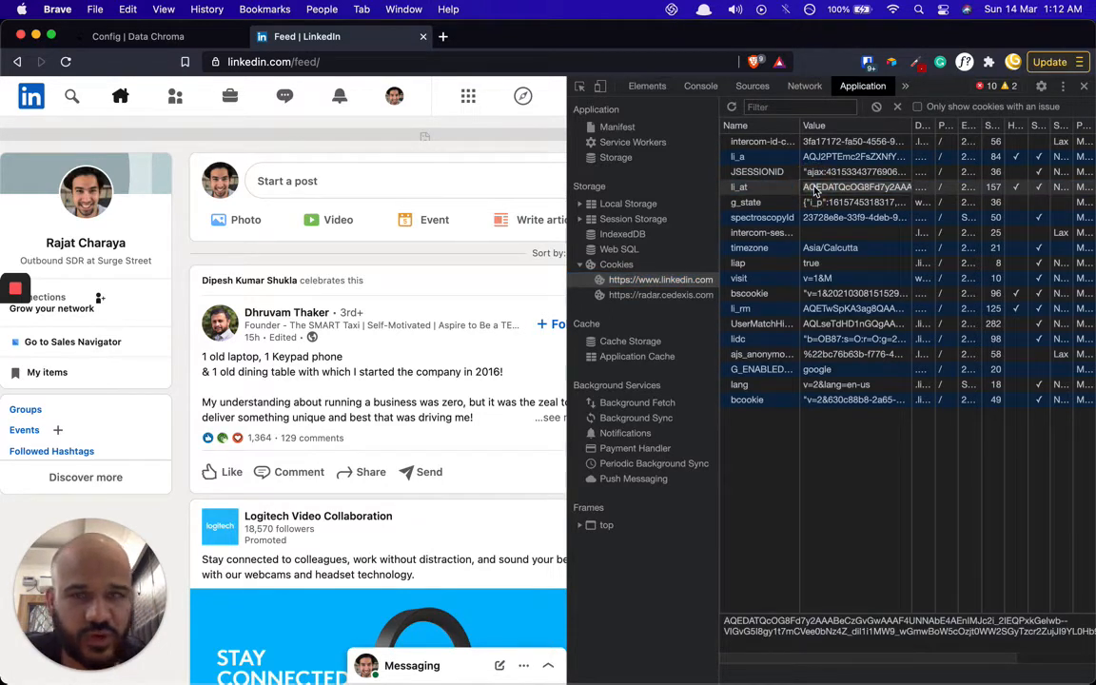
pyautogui.hotkey('ctrl', 'Tab')
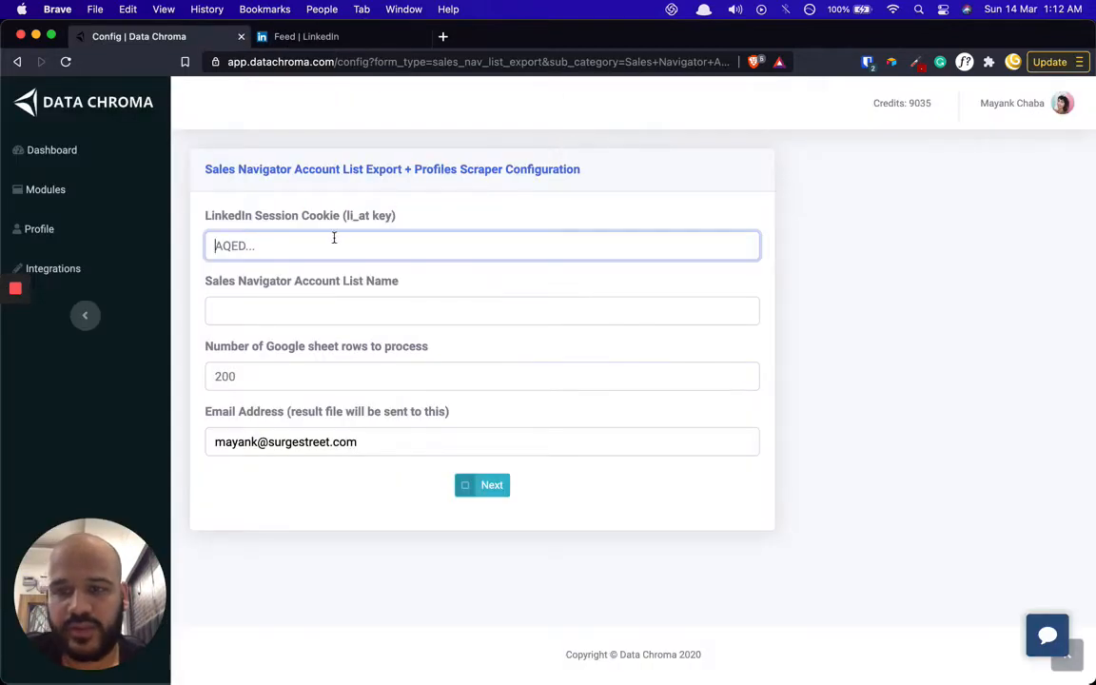
pyautogui.press('super+v')
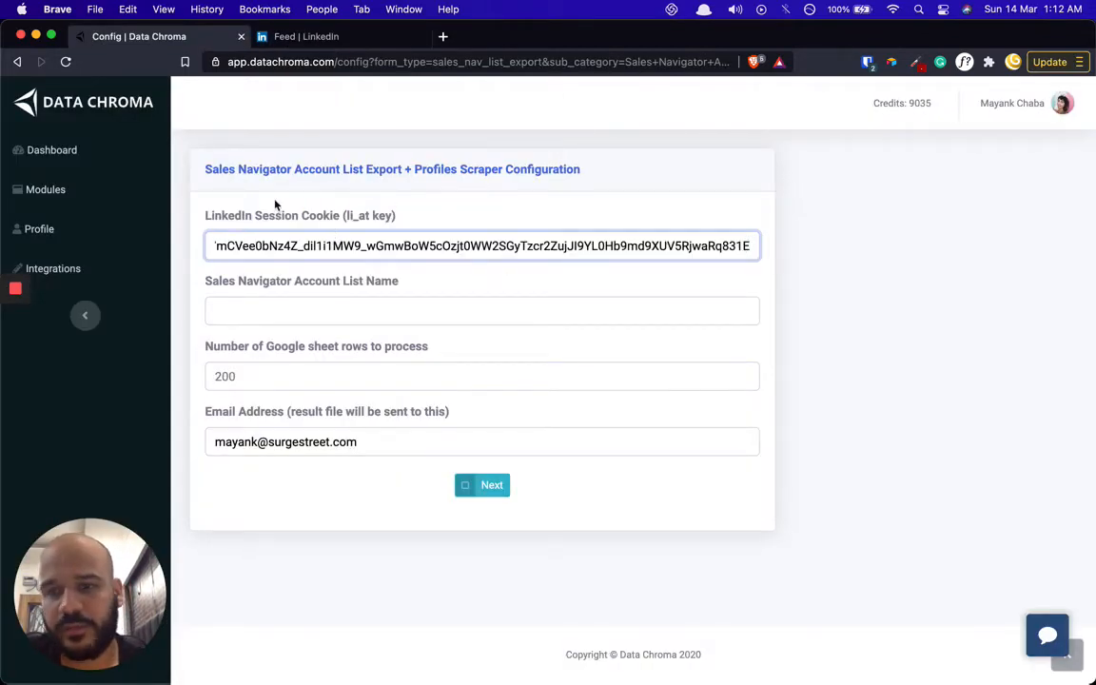
pyautogui.moveTo(211, 218); pyautogui.dragTo(242, 218)
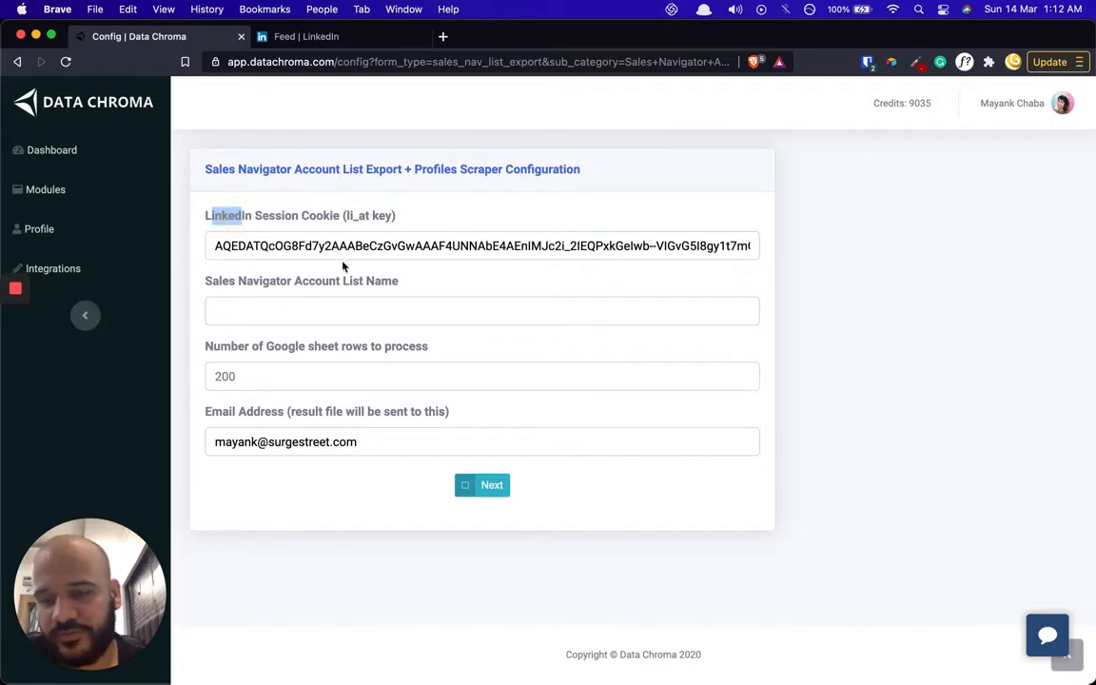
pyautogui.click(318, 290)
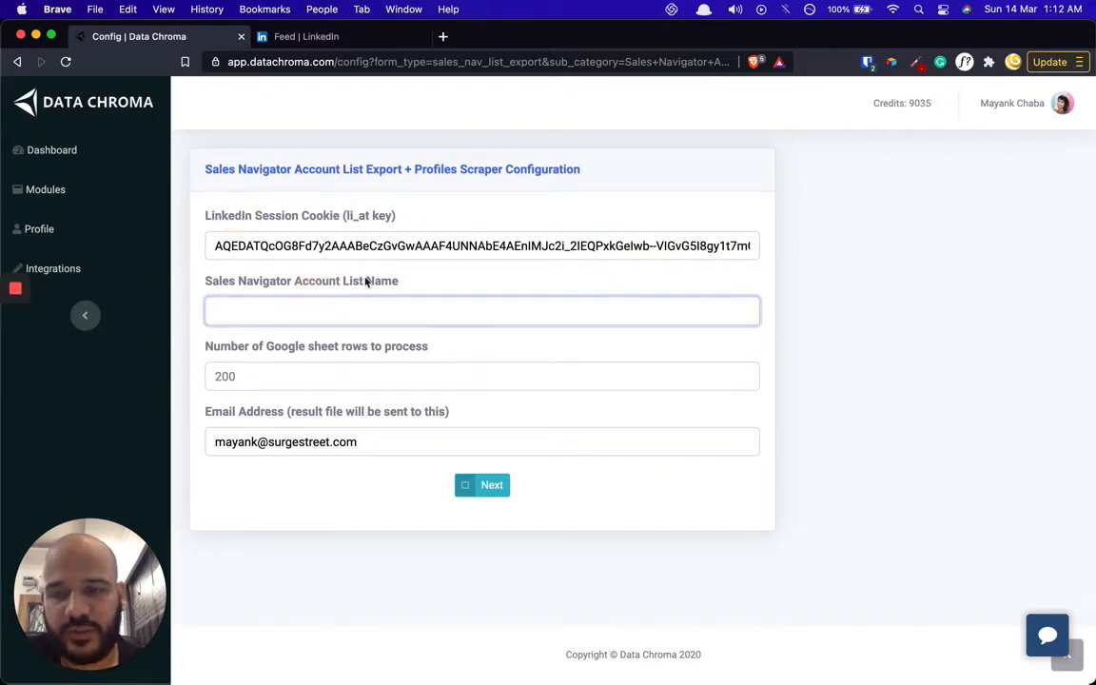
pyautogui.moveTo(411, 286); pyautogui.dragTo(308, 283)
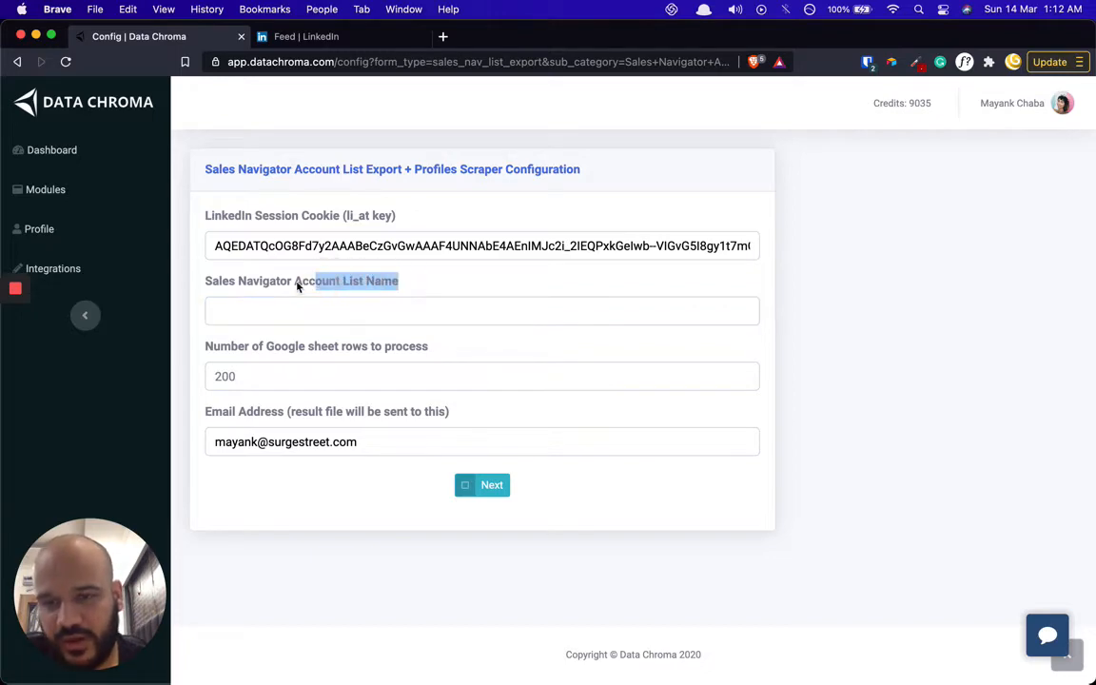
# Return to the LinkedIn feed, close the developer tools and open Sales Navigator.
pyautogui.click(330, 287)
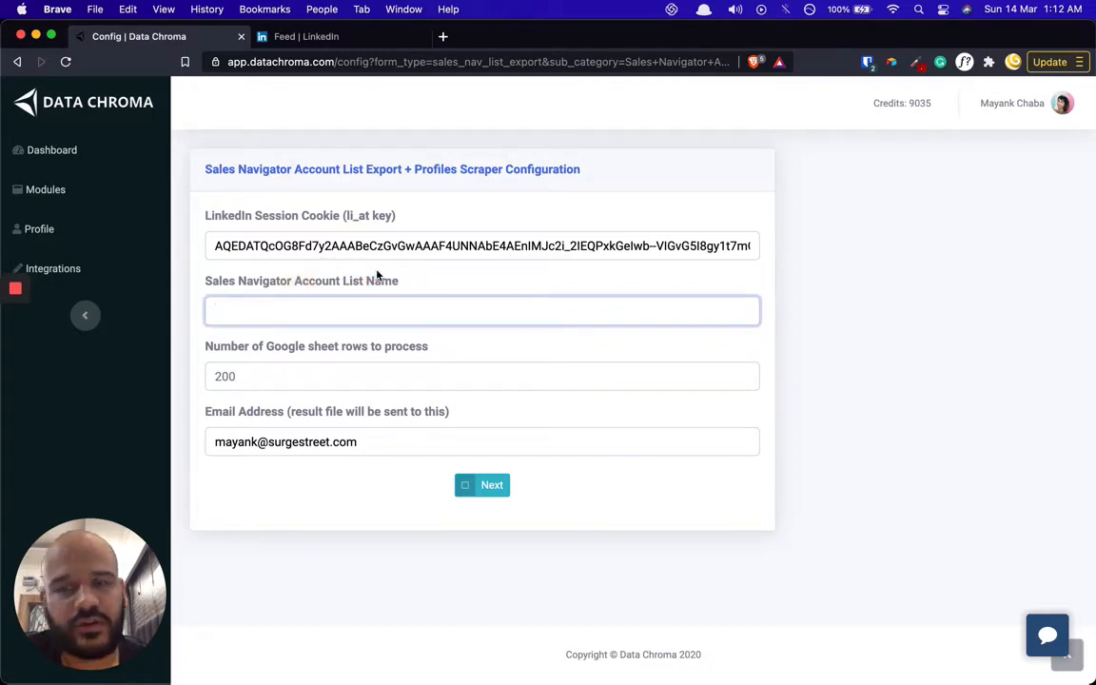
pyautogui.hotkey('ctrl', 'Tab')
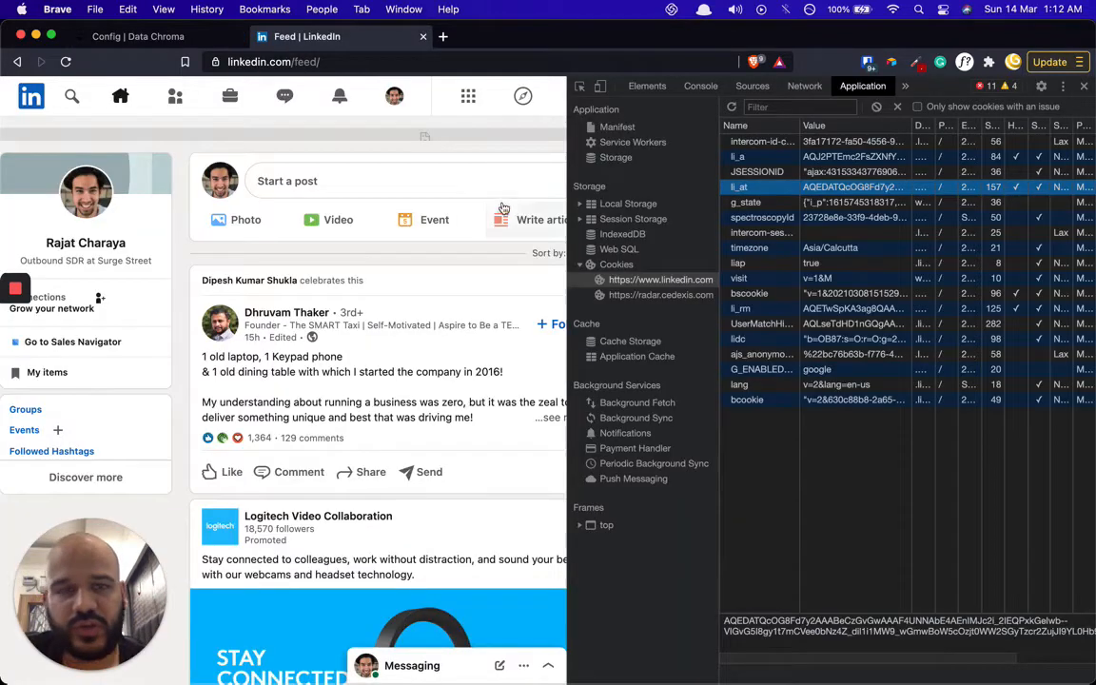
pyautogui.click(1085, 86)
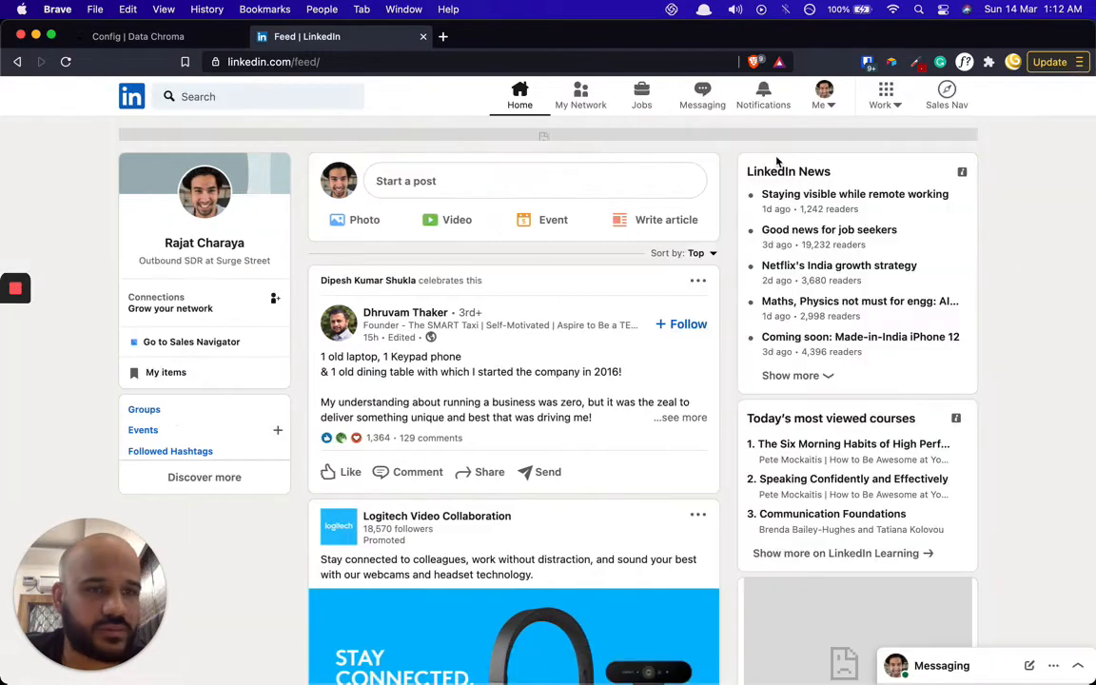
pyautogui.click(936, 102)
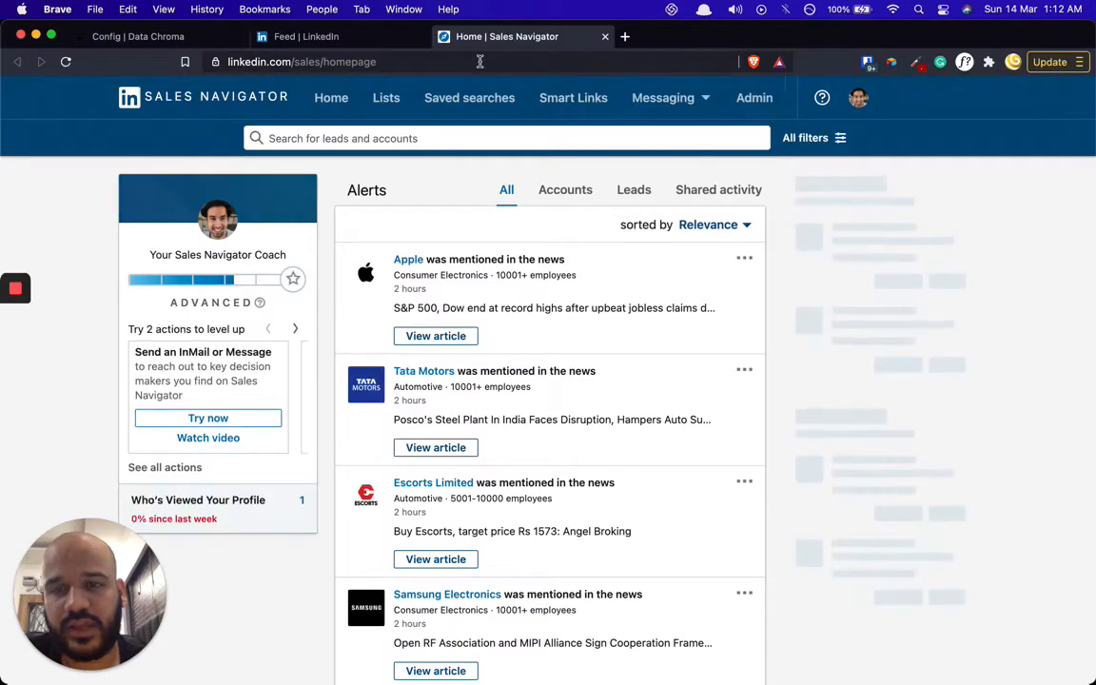
# Open the Media Production Companies list from the Sales Navigator account lists.
pyautogui.click(385, 98)
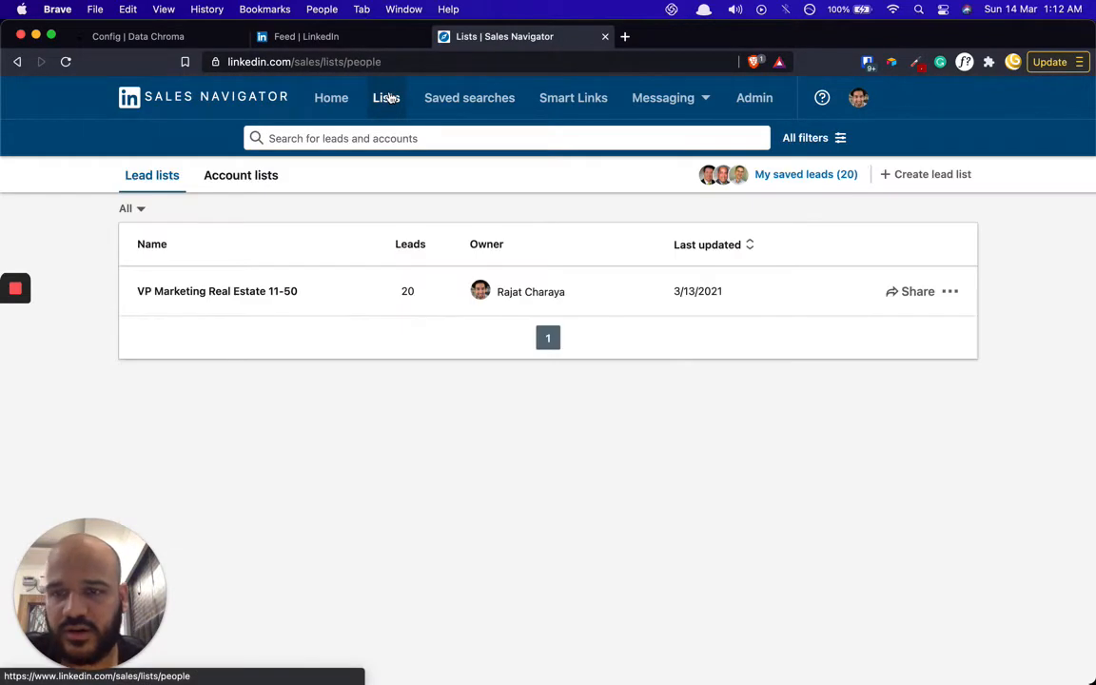
pyautogui.click(239, 179)
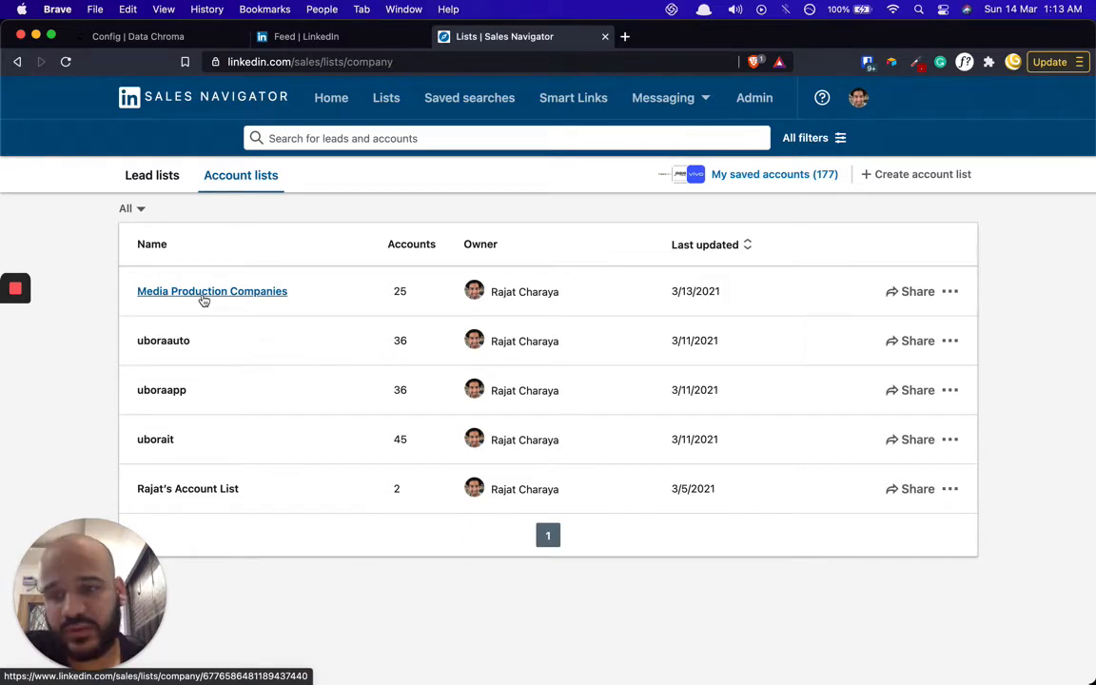
pyautogui.click(230, 294)
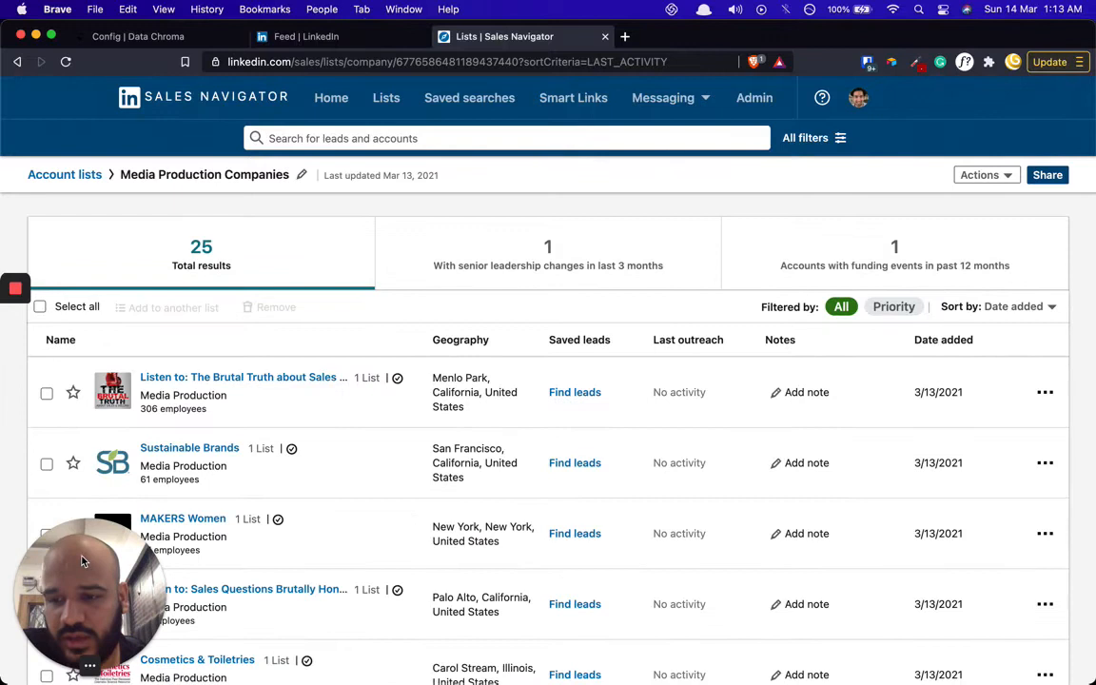
pyautogui.moveTo(81, 579); pyautogui.dragTo(1020, 634)
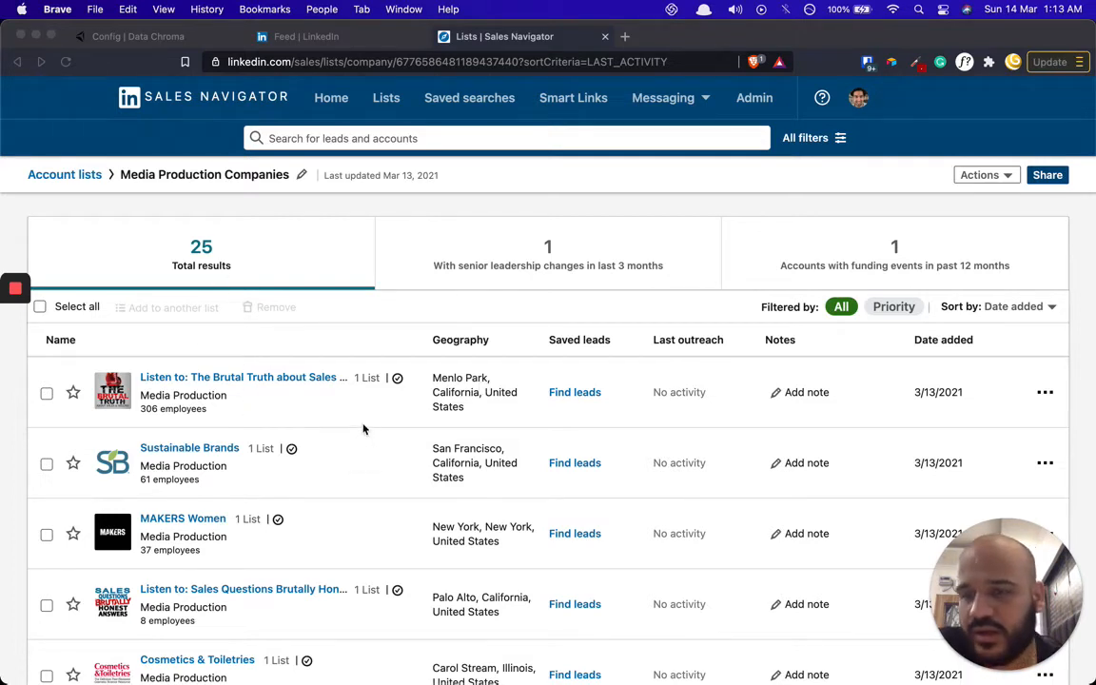
pyautogui.click(219, 151)
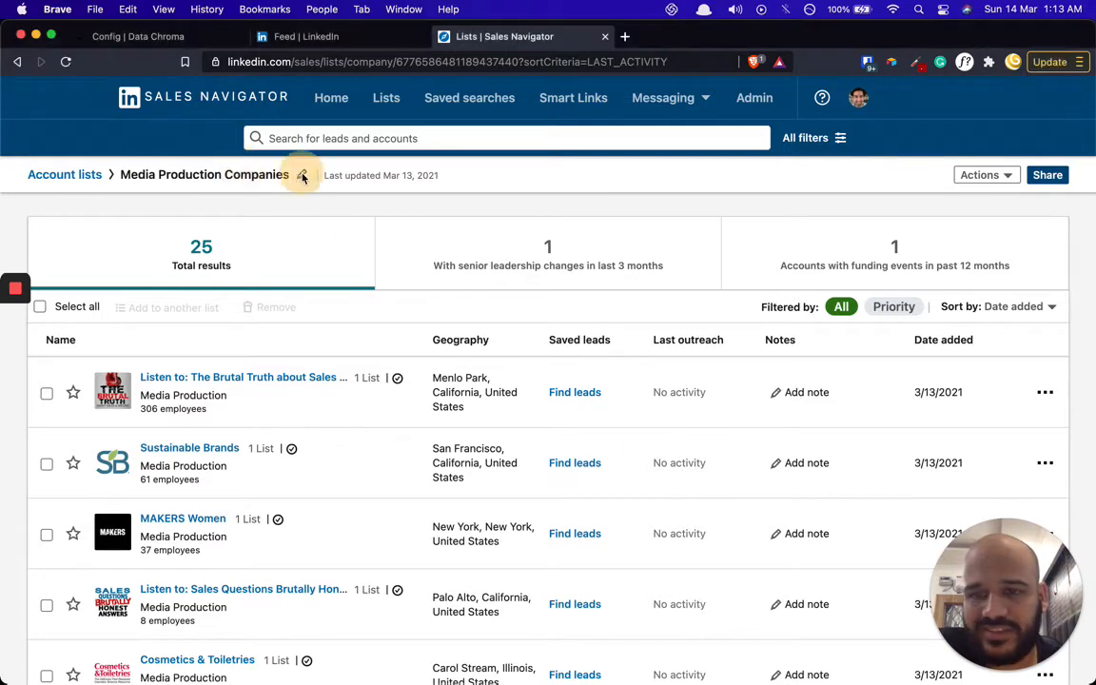
# Copy the list name Media Production Companies and paste it into the Sales Navigator Account List Name field of the Data Chroma configuration.
pyautogui.click(303, 177)
pyautogui.tripleClick(489, 389)
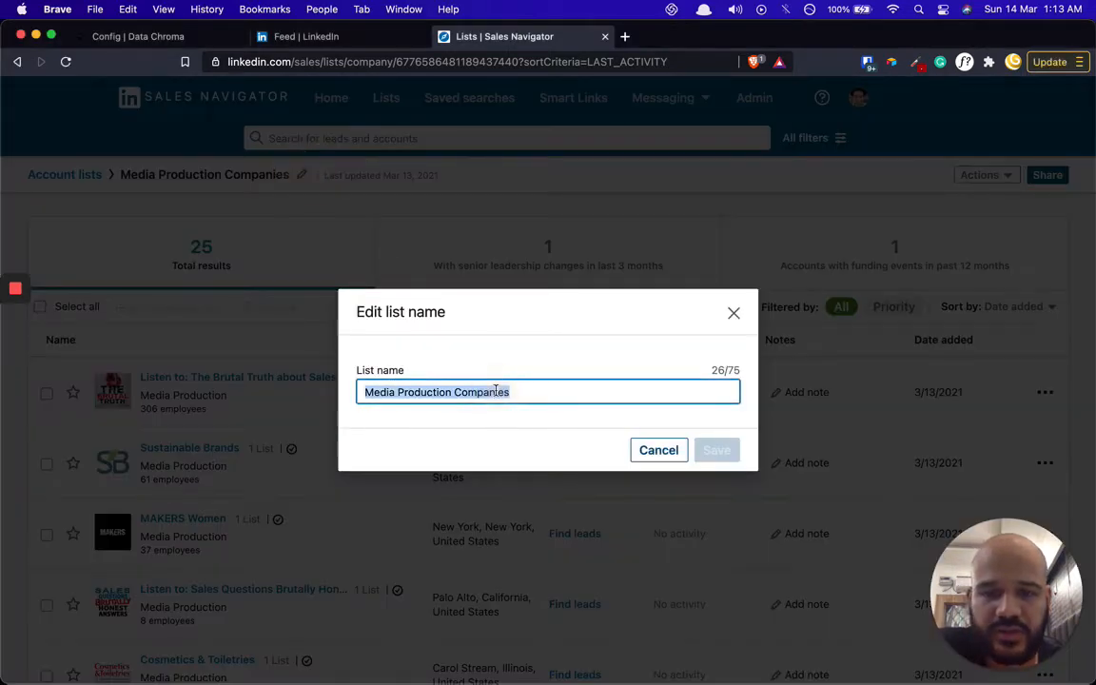
pyautogui.press('super+c')
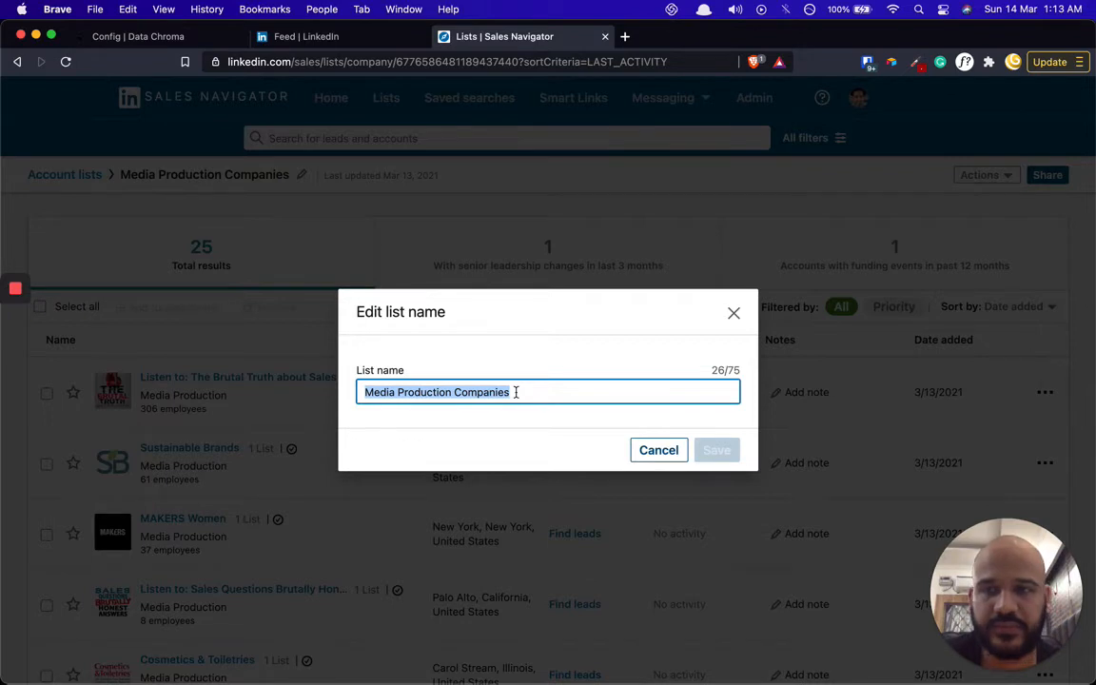
pyautogui.press('super+1')
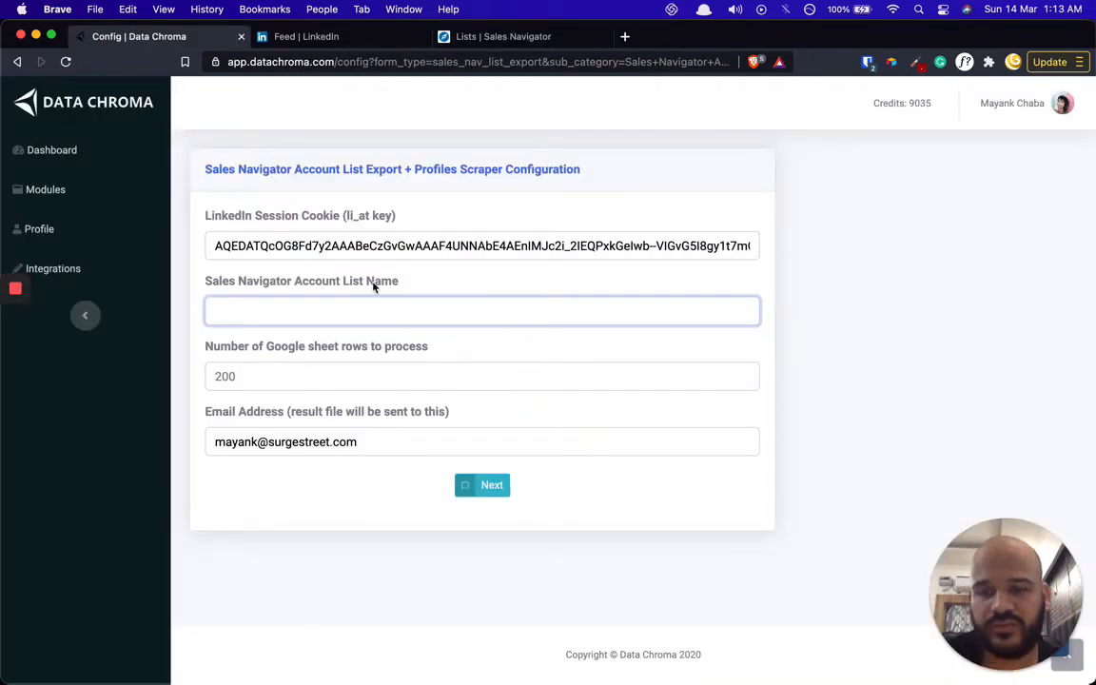
pyautogui.press('super+v')
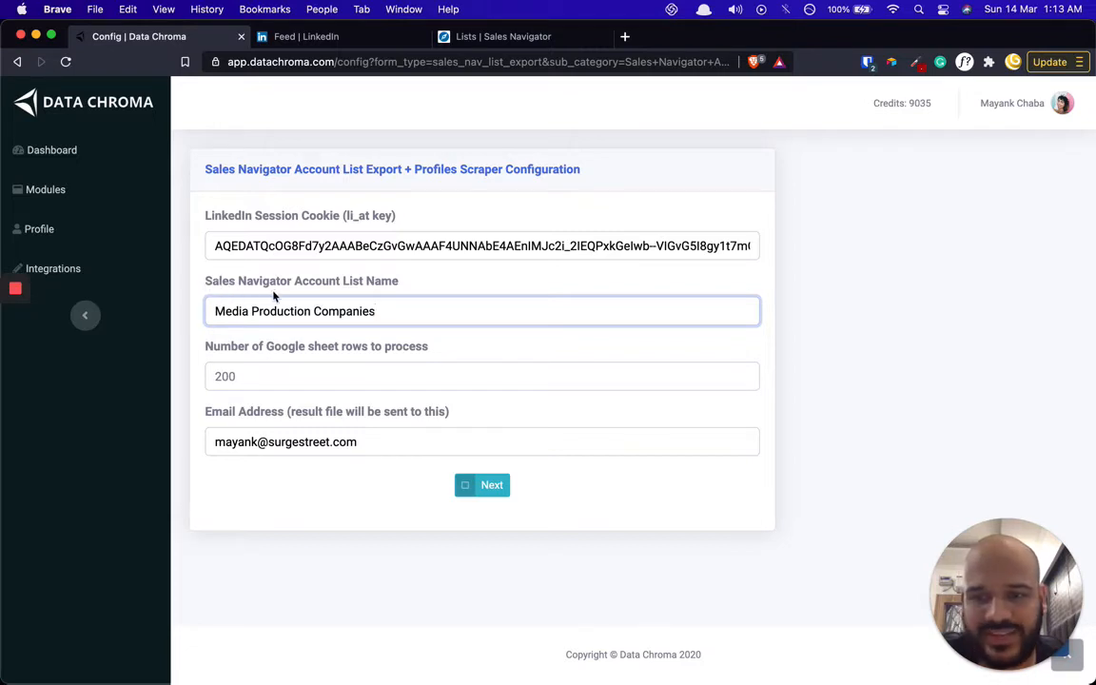
pyautogui.click(439, 290)
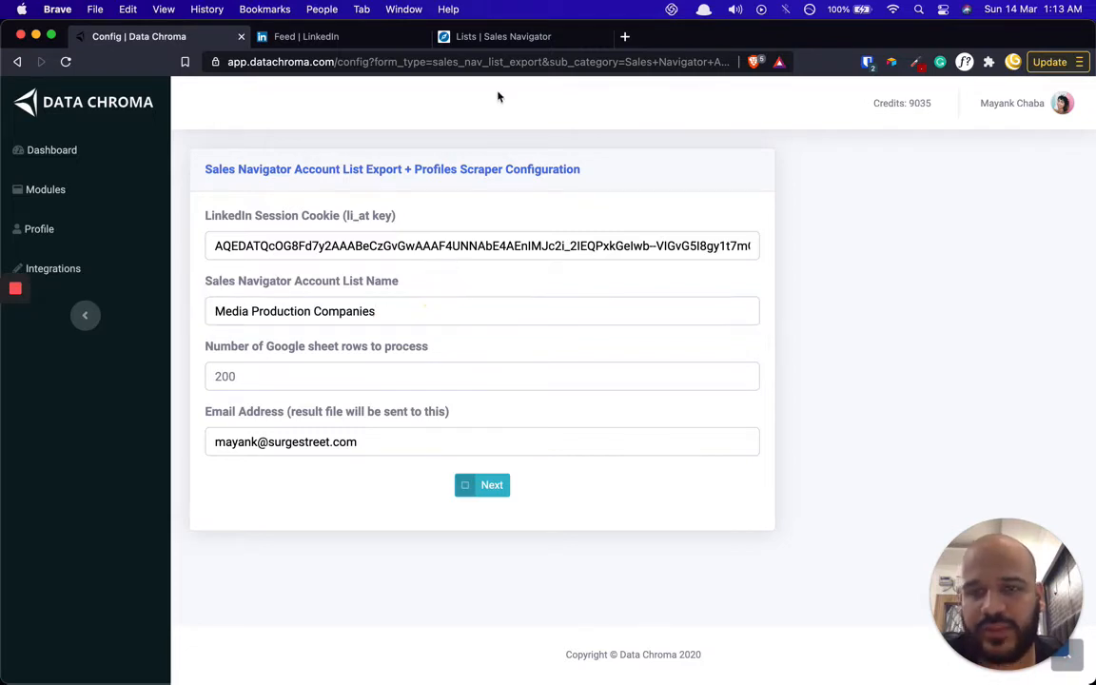
# Dismiss the list name editor in Sales Navigator and set Data Chroma's number of Google sheet rows to process to 5.
pyautogui.click(504, 36)
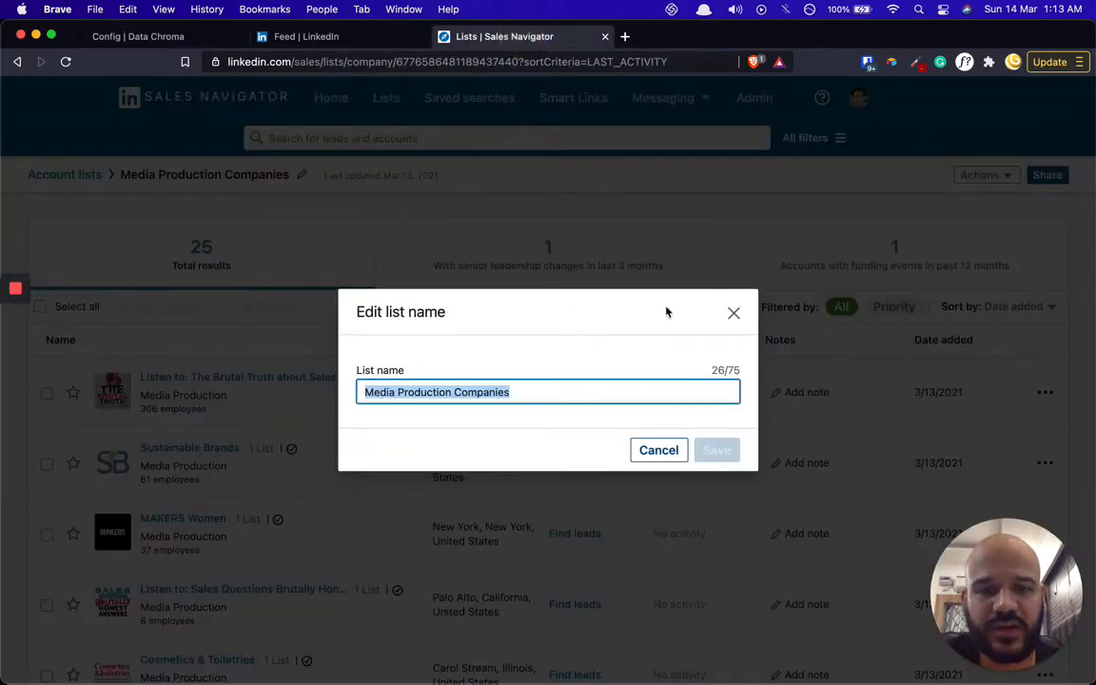
pyautogui.click(733, 313)
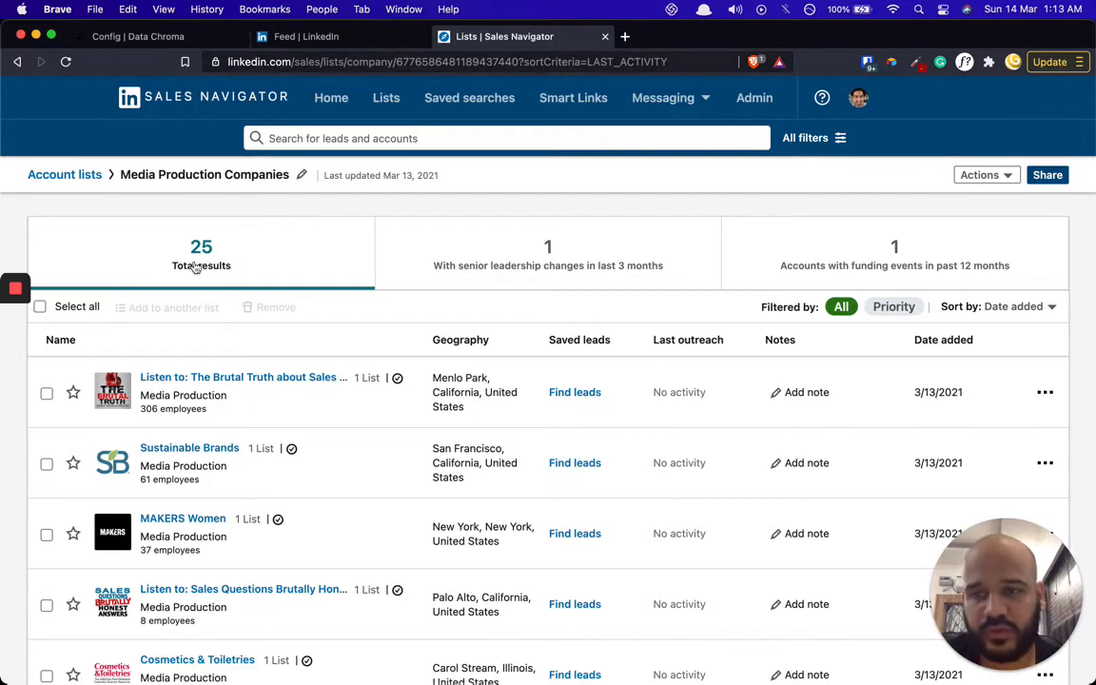
pyautogui.click(141, 35)
pyautogui.click(268, 375)
pyautogui.write('5')
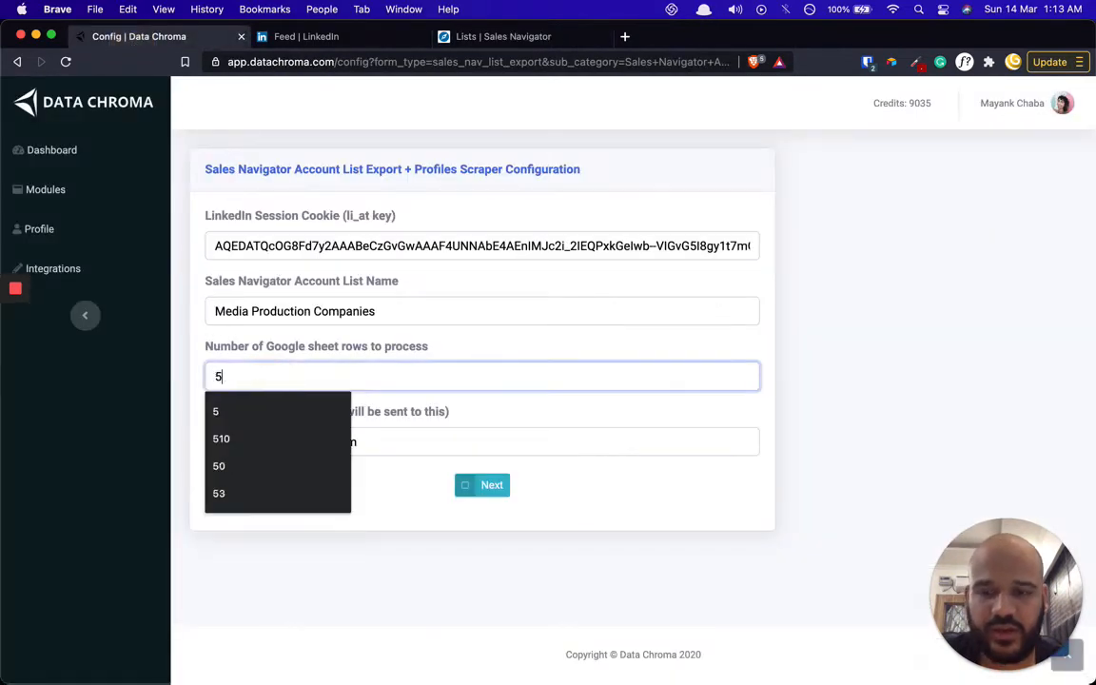
pyautogui.click(538, 411)
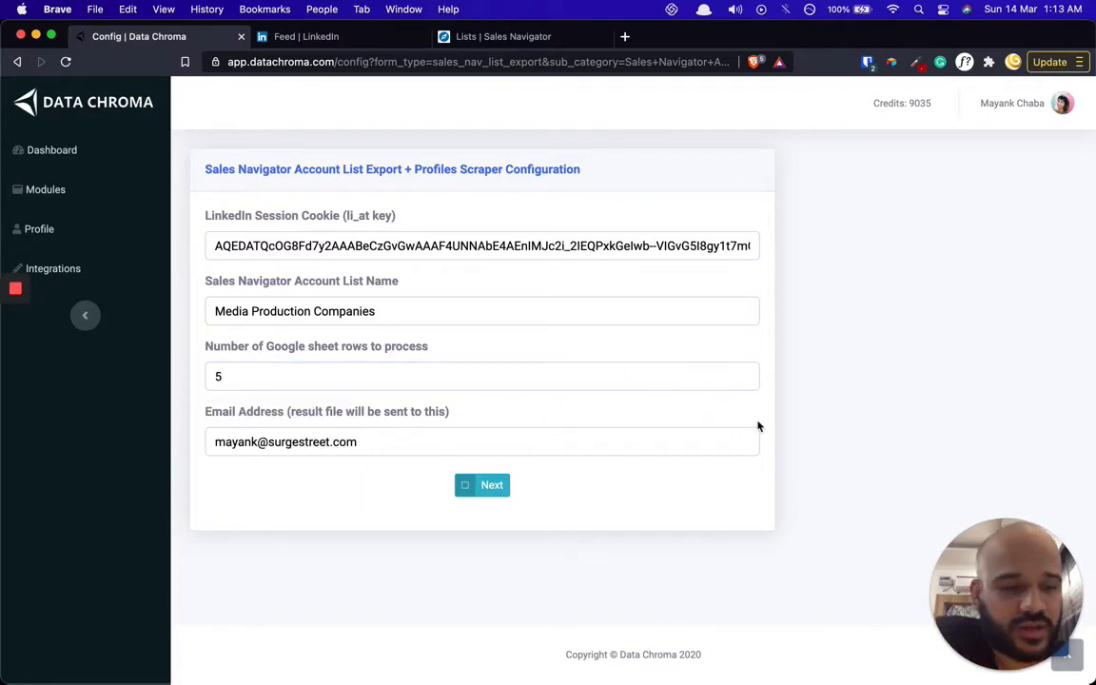
pyautogui.click(809, 385)
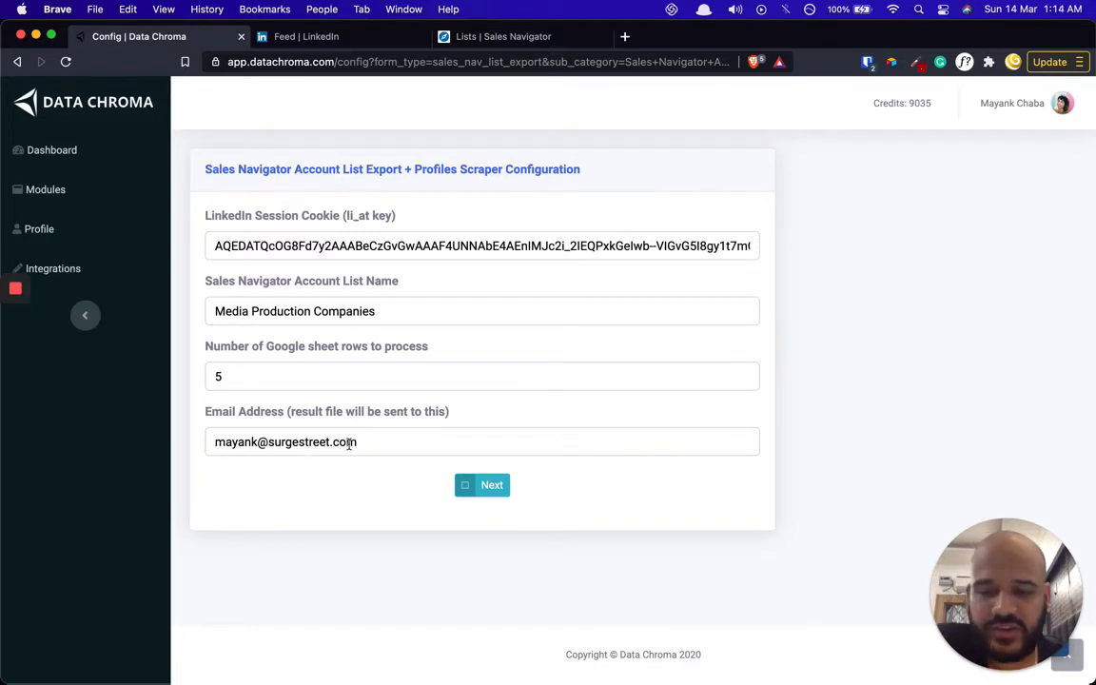
# Keep the prefilled result e-mail address and submit the configuration to open the scraper's run page.
pyautogui.moveTo(360, 443); pyautogui.dragTo(305, 443)
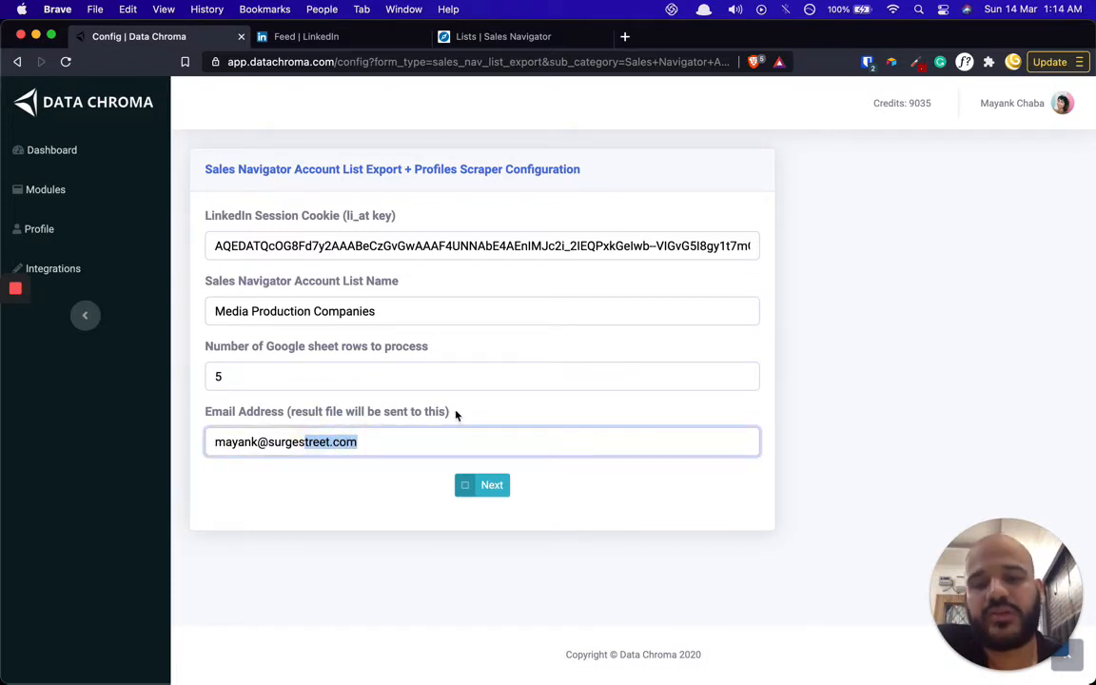
pyautogui.click(456, 415)
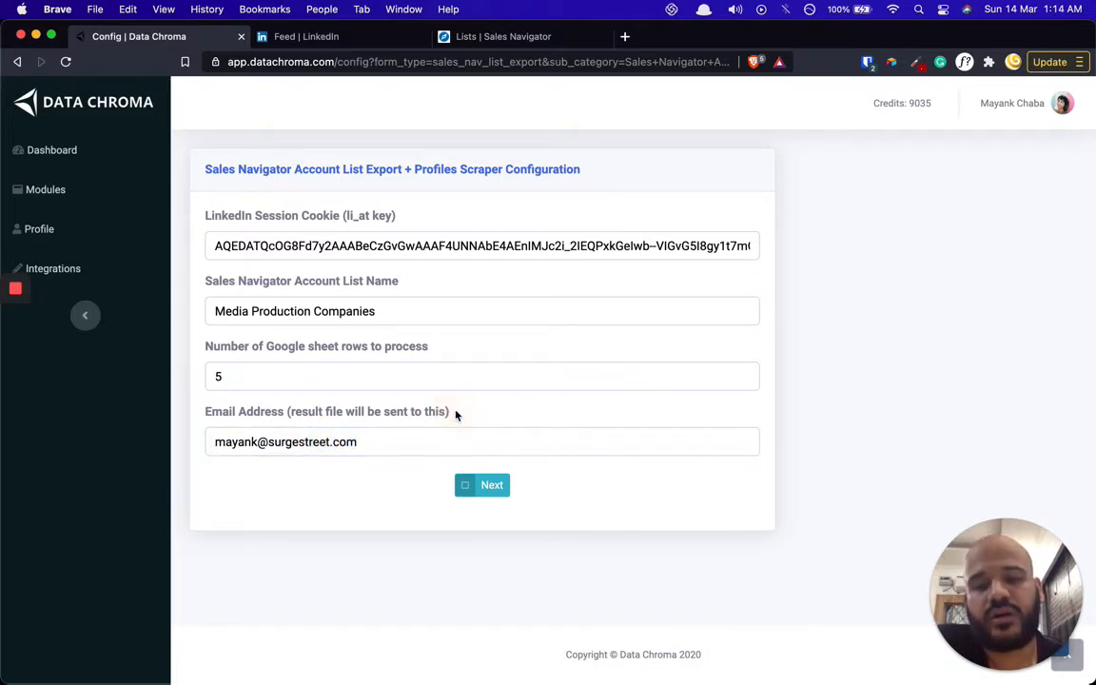
pyautogui.click(487, 487)
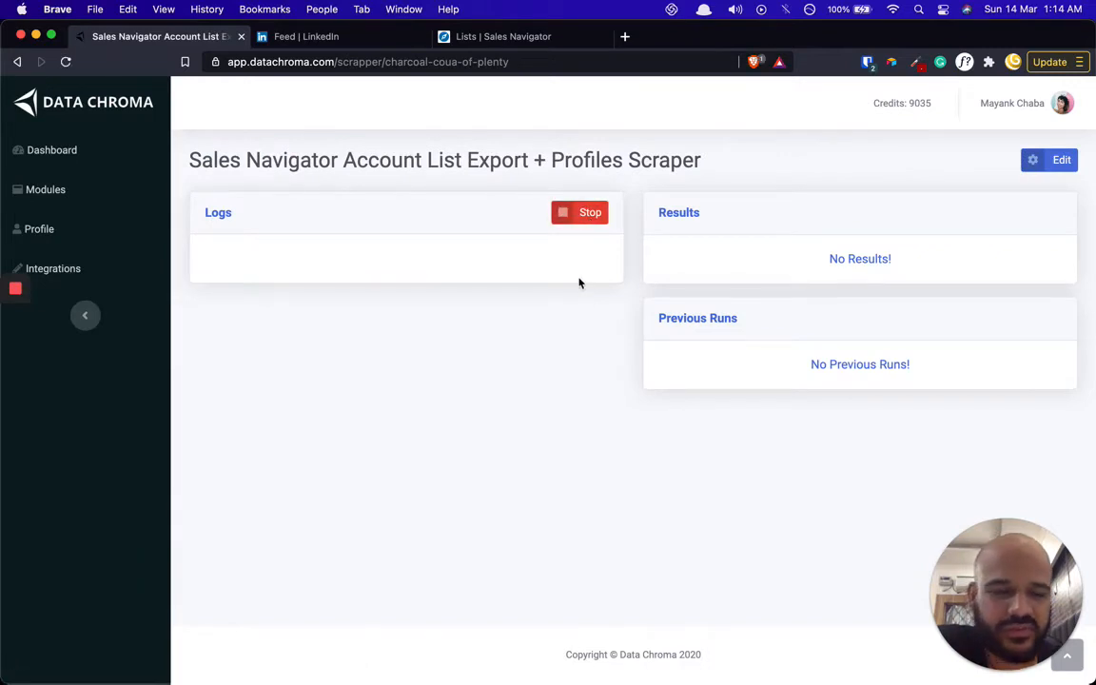
# Stop the scraper's current run and run the Sales Navigator Account List Export + Profiles Scraper again.
pyautogui.click(562, 219)
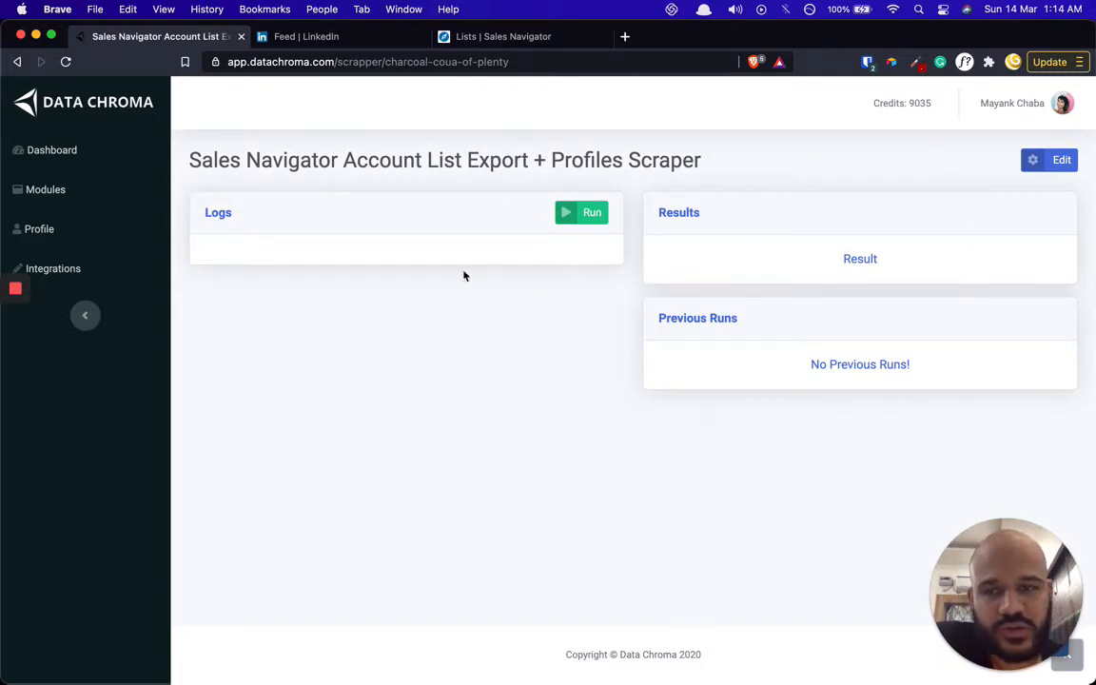
pyautogui.click(466, 329)
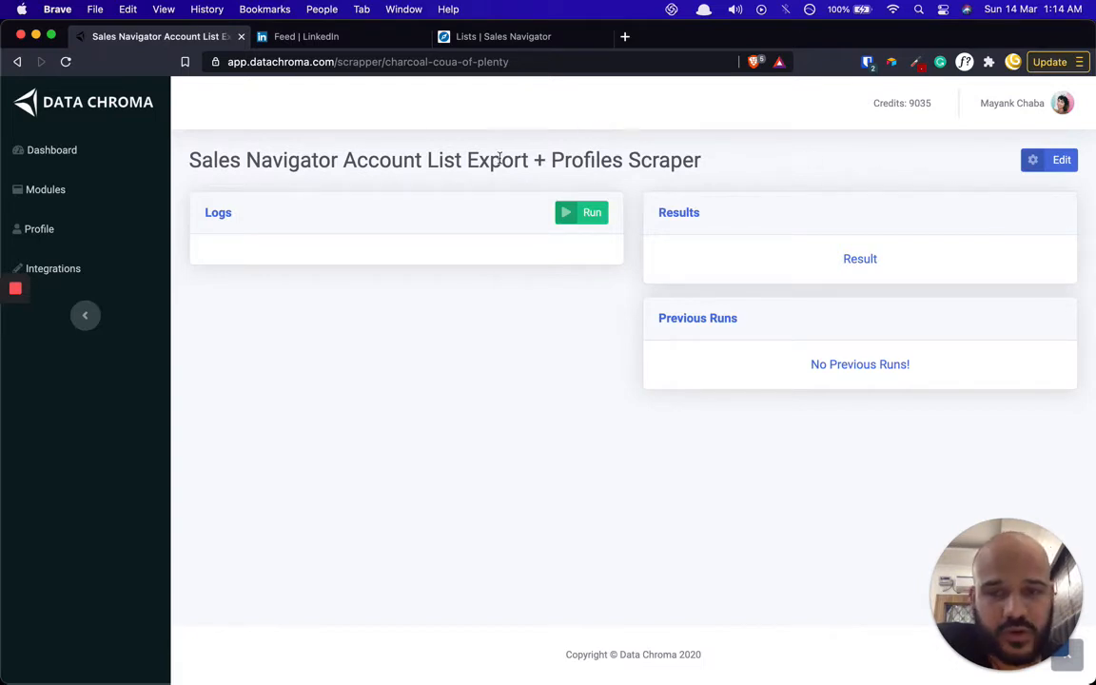
pyautogui.click(574, 212)
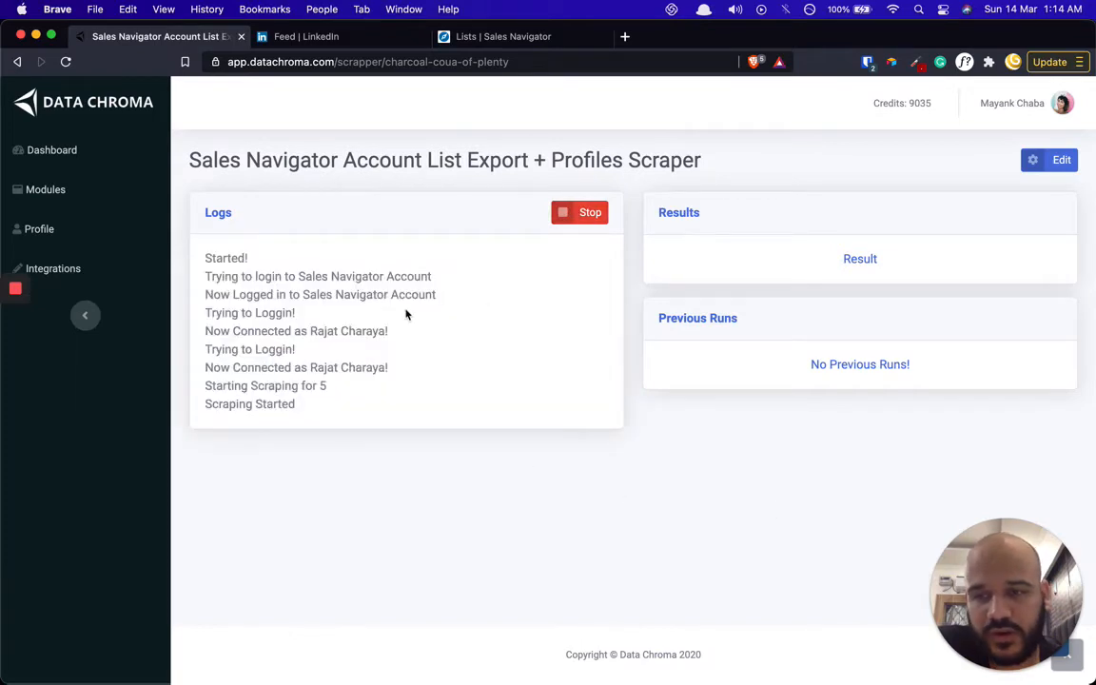
# Review the run's log entries for the login, the connected account and the number of rows being scraped.
pyautogui.moveTo(304, 404); pyautogui.dragTo(276, 311)
pyautogui.click(330, 325)
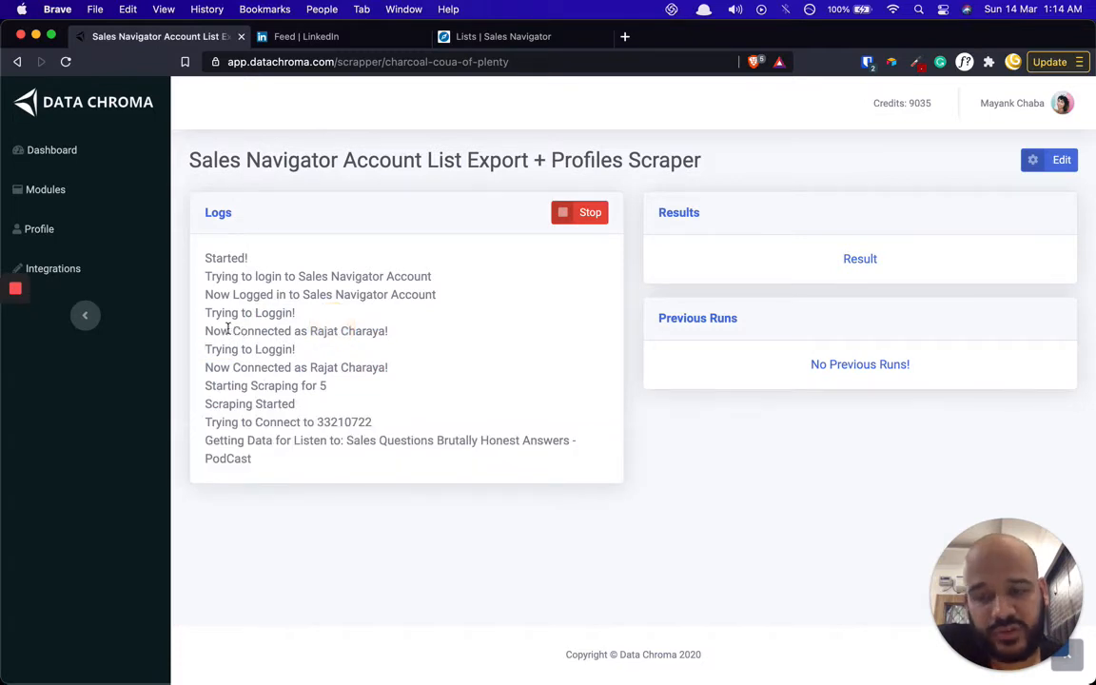
pyautogui.moveTo(207, 329); pyautogui.dragTo(271, 330)
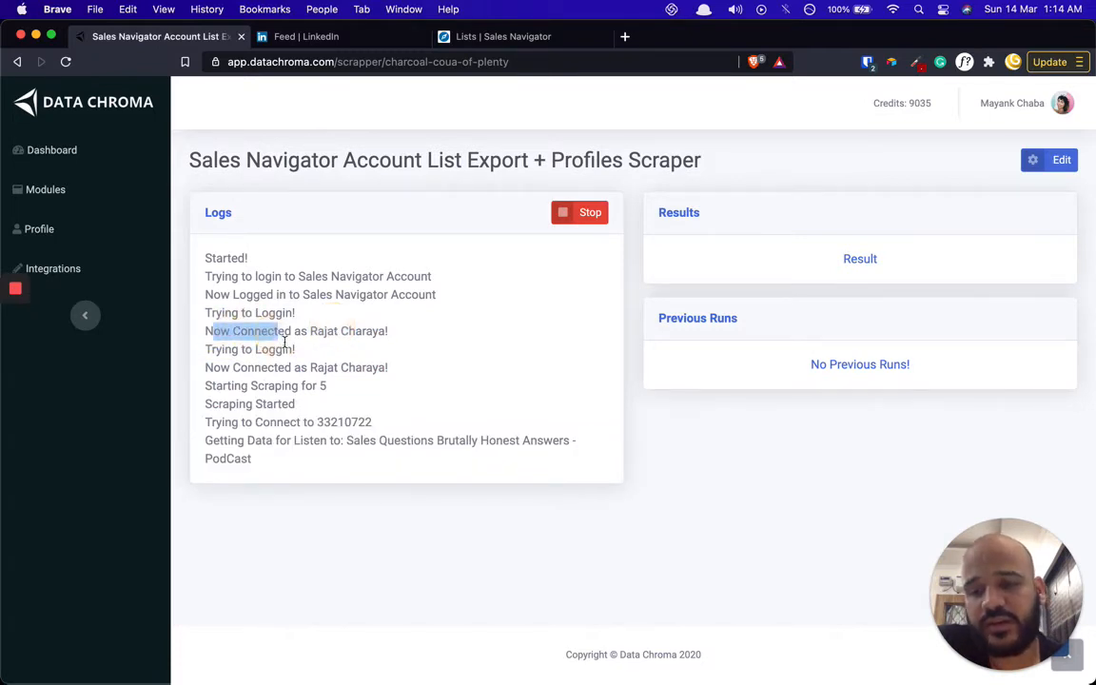
pyautogui.click(288, 346)
pyautogui.moveTo(330, 390); pyautogui.dragTo(291, 388)
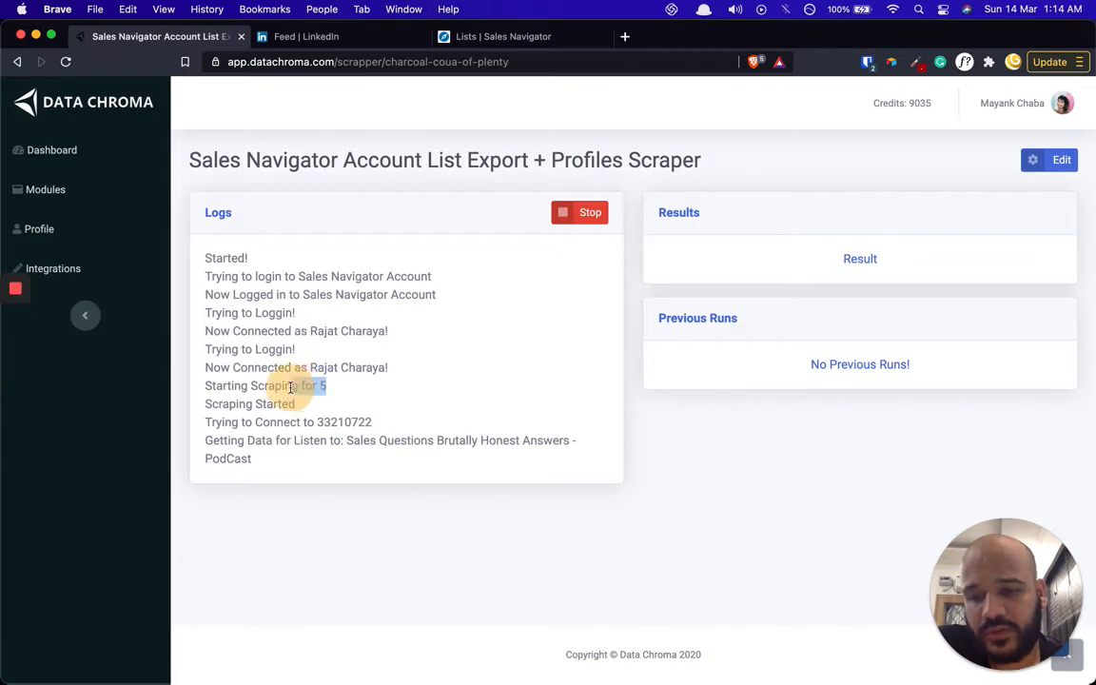
pyautogui.click(328, 399)
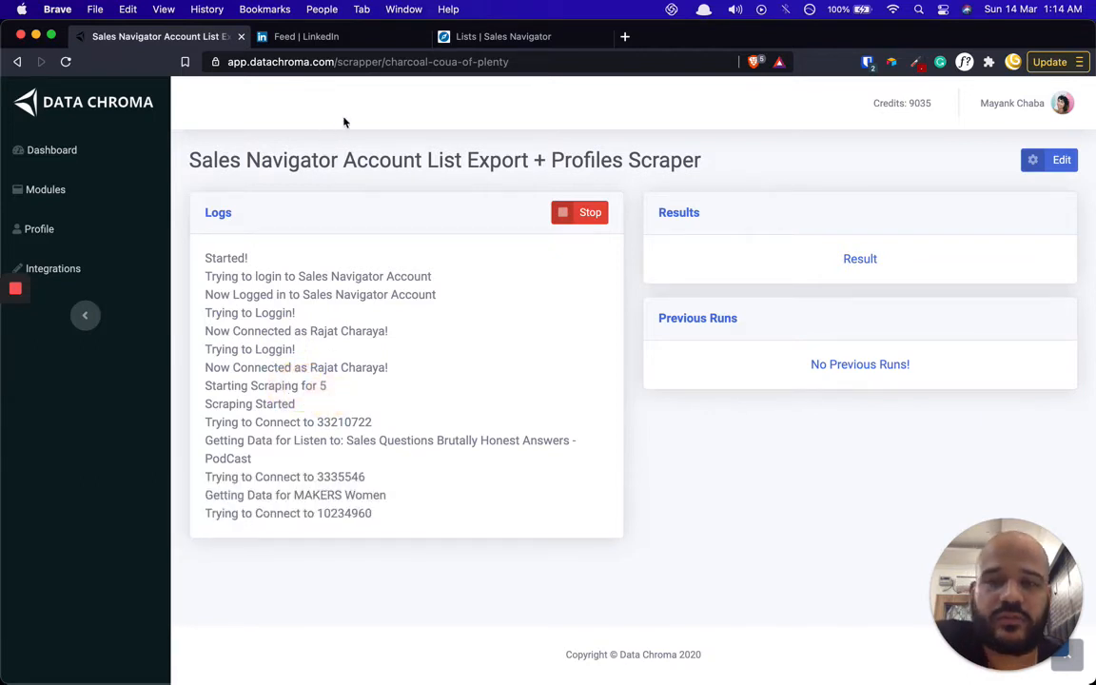
# Compare the accounts in the Media Production Companies list with the companies processed in the scraper's log.
pyautogui.click(451, 36)
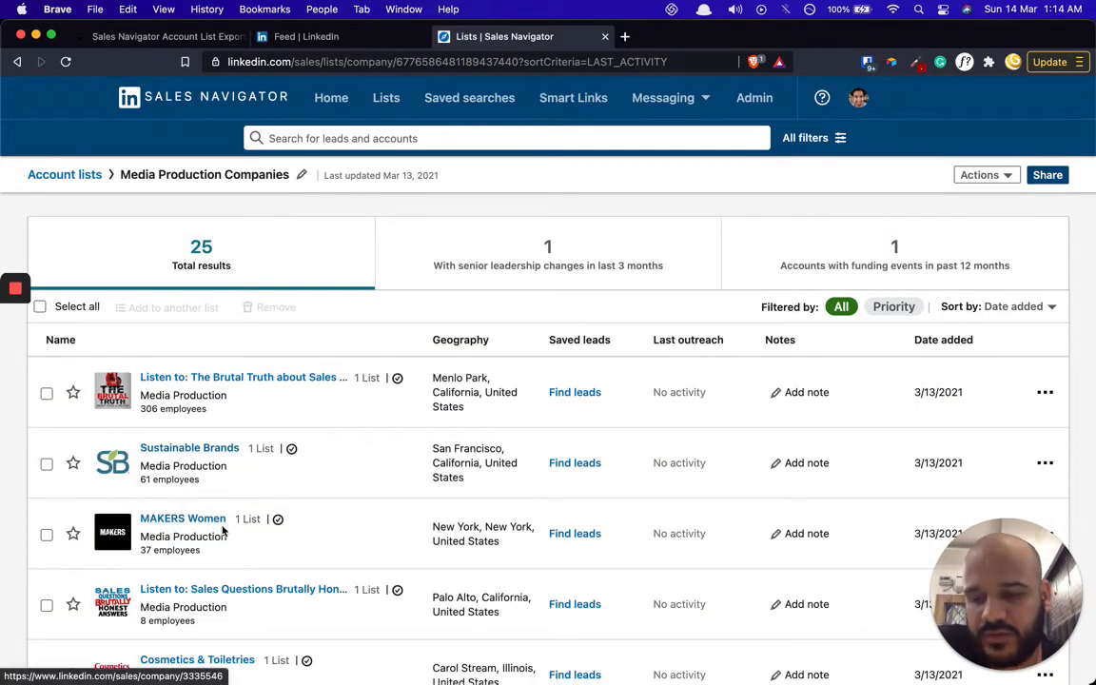
pyautogui.scroll(-1, 199, 586)
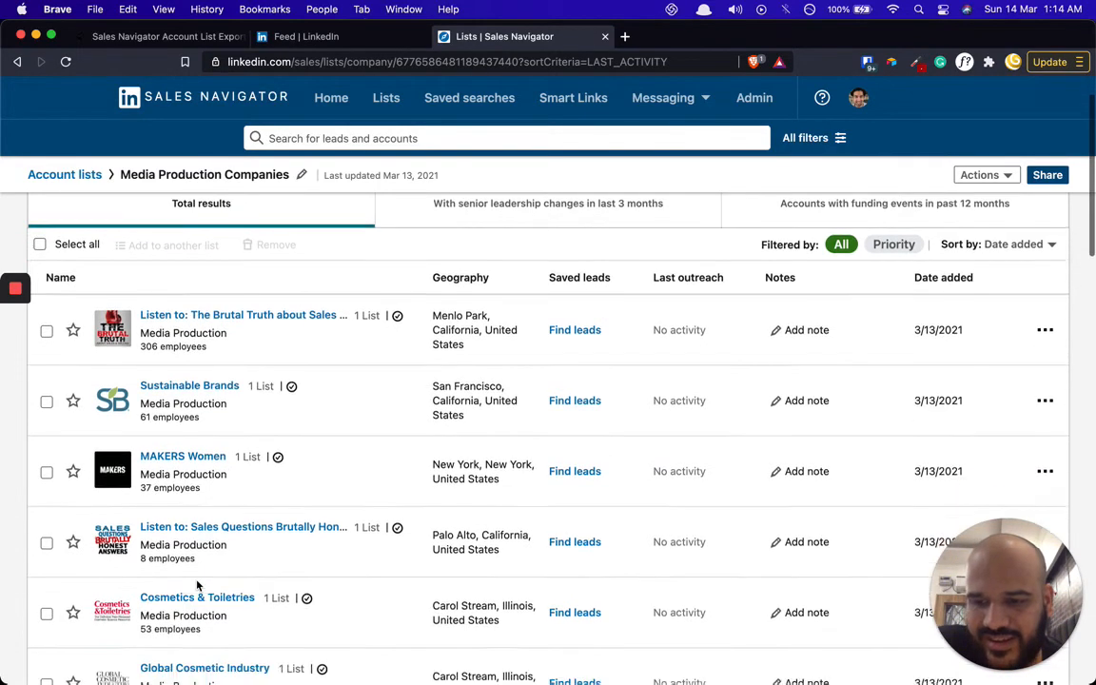
pyautogui.scroll(2, 224, 562)
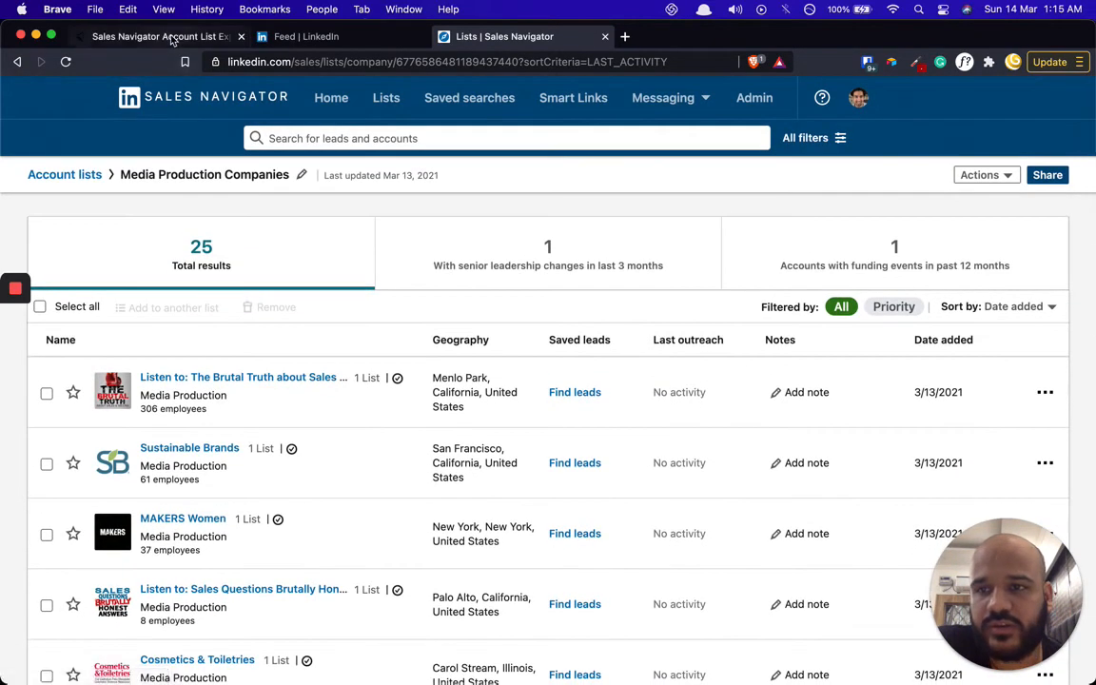
pyautogui.click(157, 36)
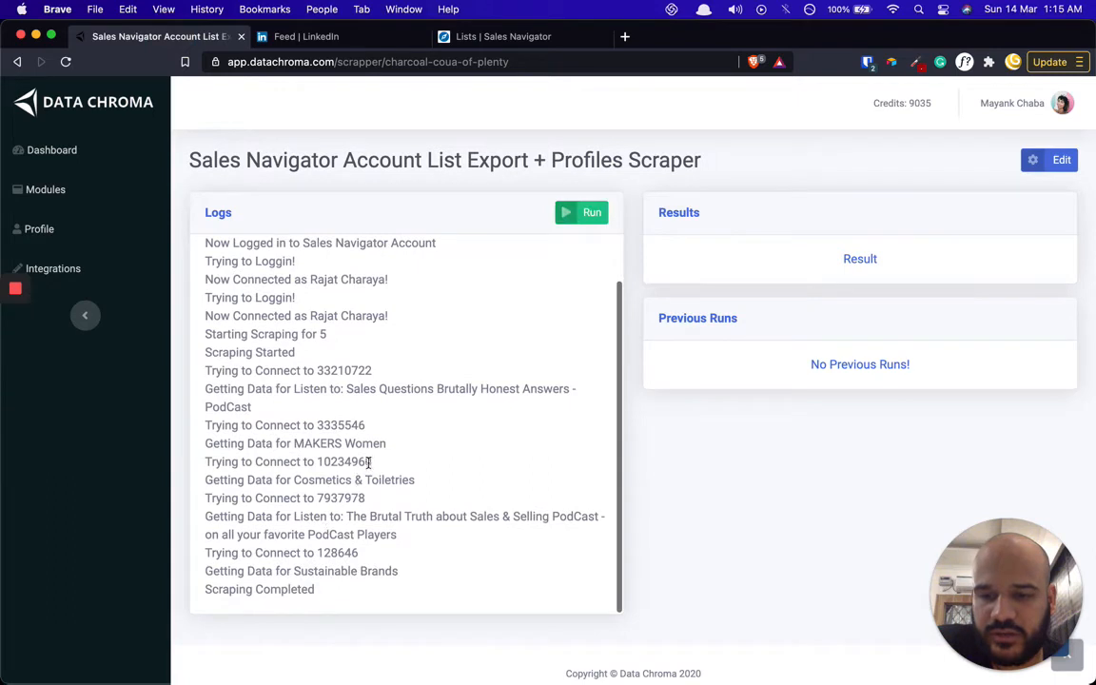
pyautogui.doubleClick(371, 443)
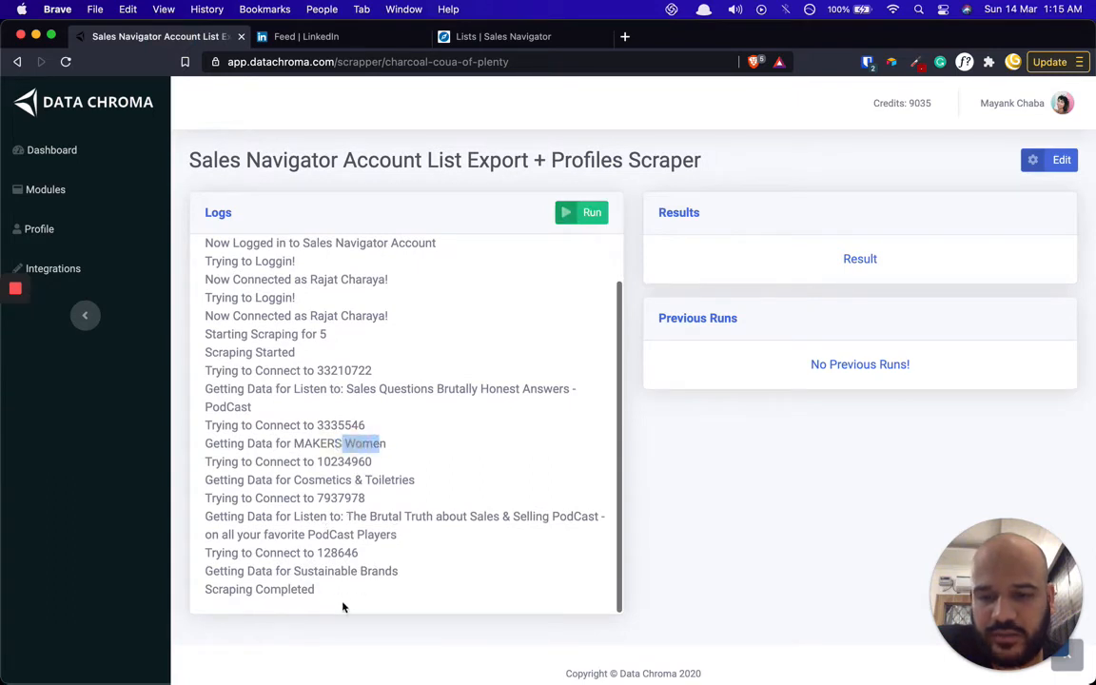
pyautogui.click(691, 408)
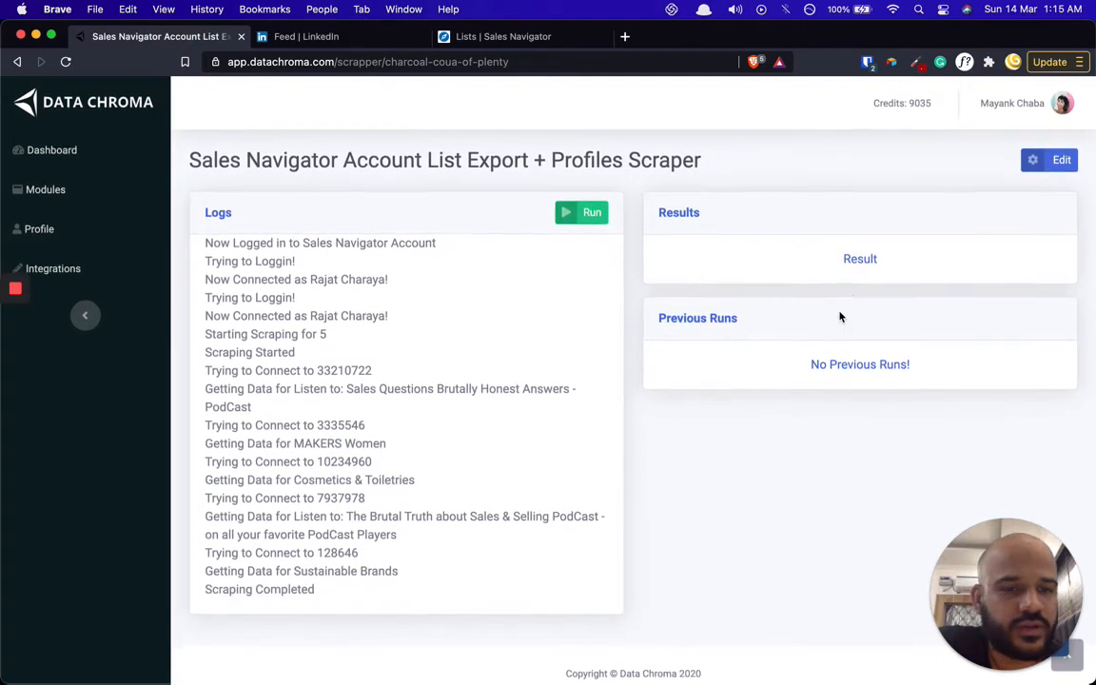
# Check the scraping log through to its last entry and download the run's results file.
pyautogui.click(591, 215)
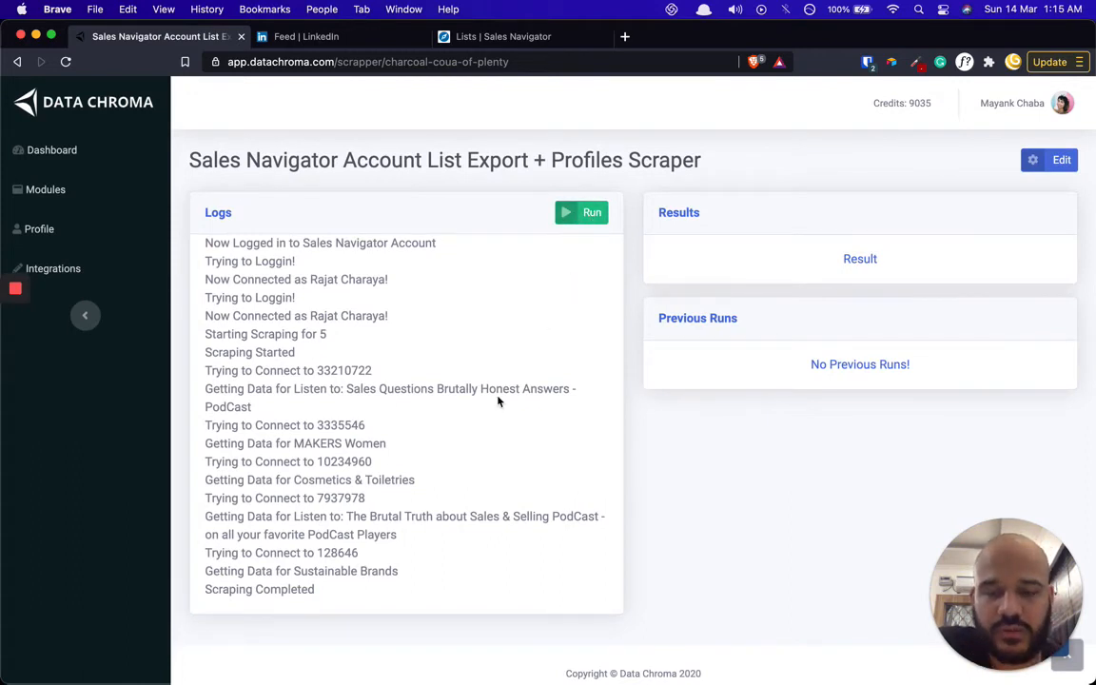
pyautogui.scroll(-1, 502, 398)
pyautogui.scroll(1, 485, 447)
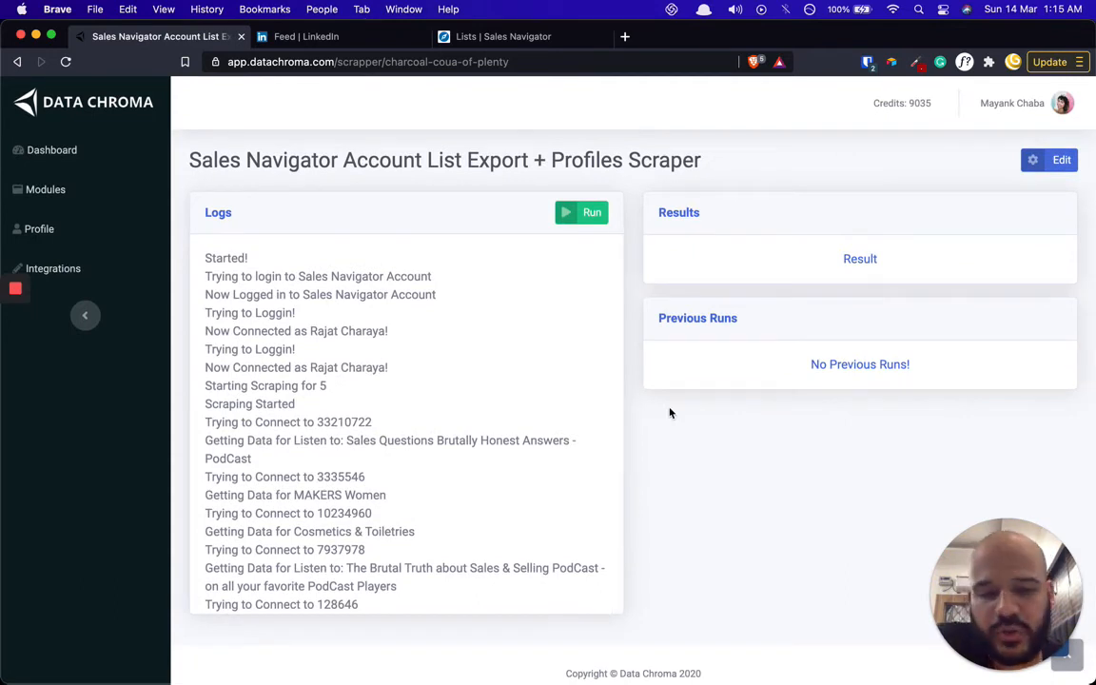
pyautogui.scroll(-1, 507, 402)
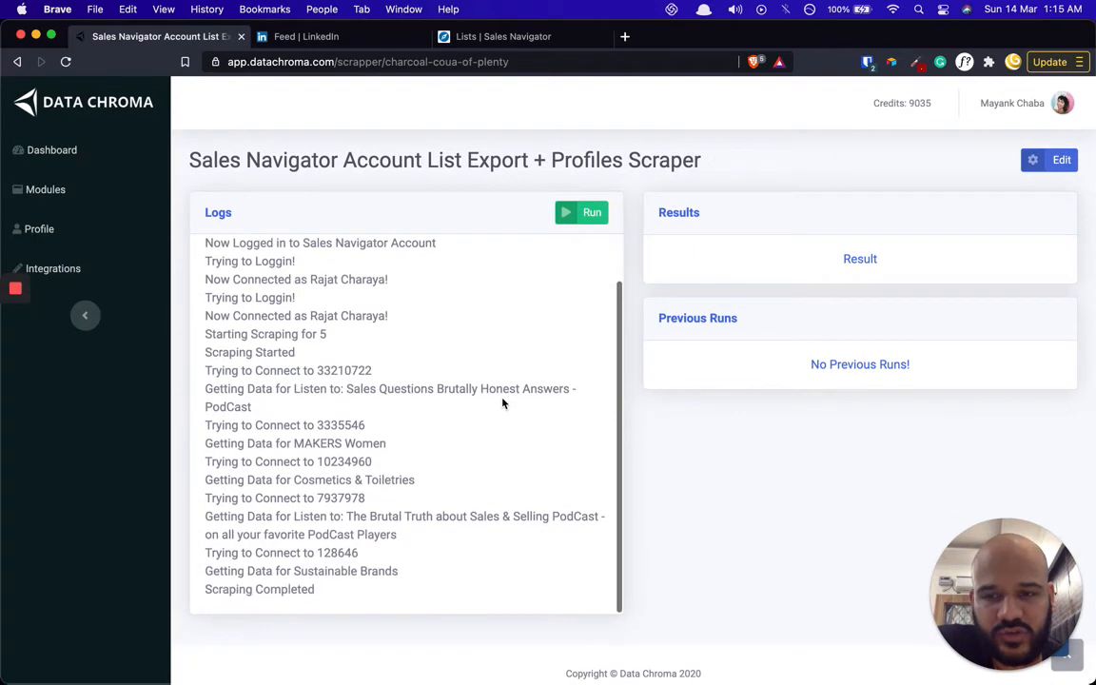
pyautogui.scroll(1, 504, 404)
pyautogui.click(853, 259)
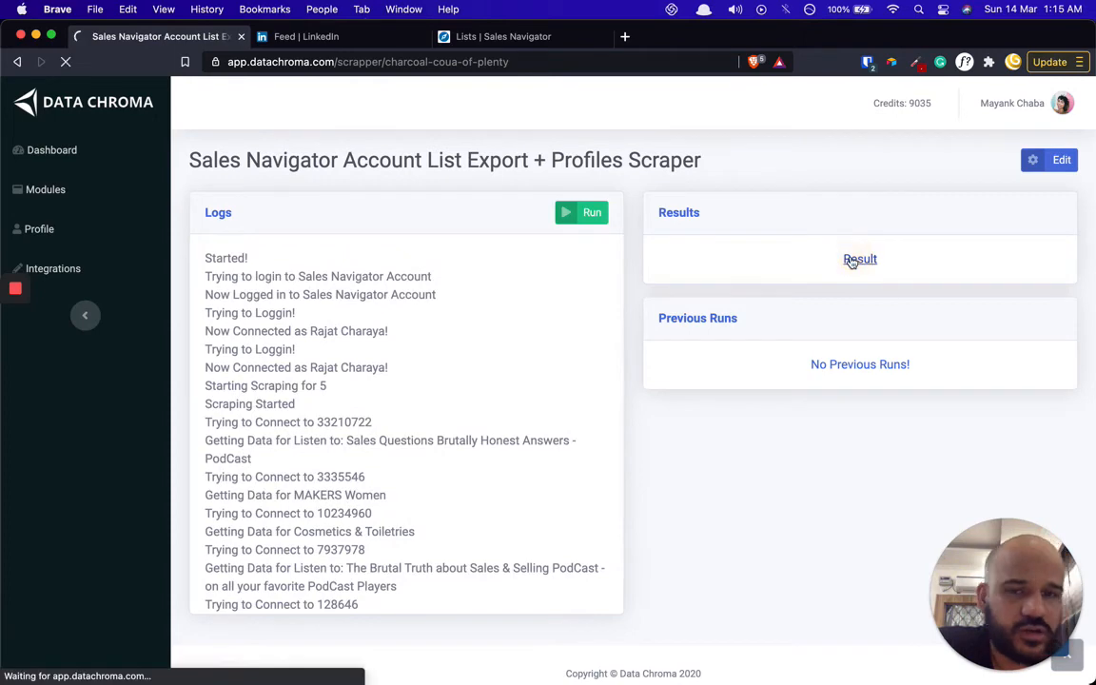
pyautogui.press('Return')
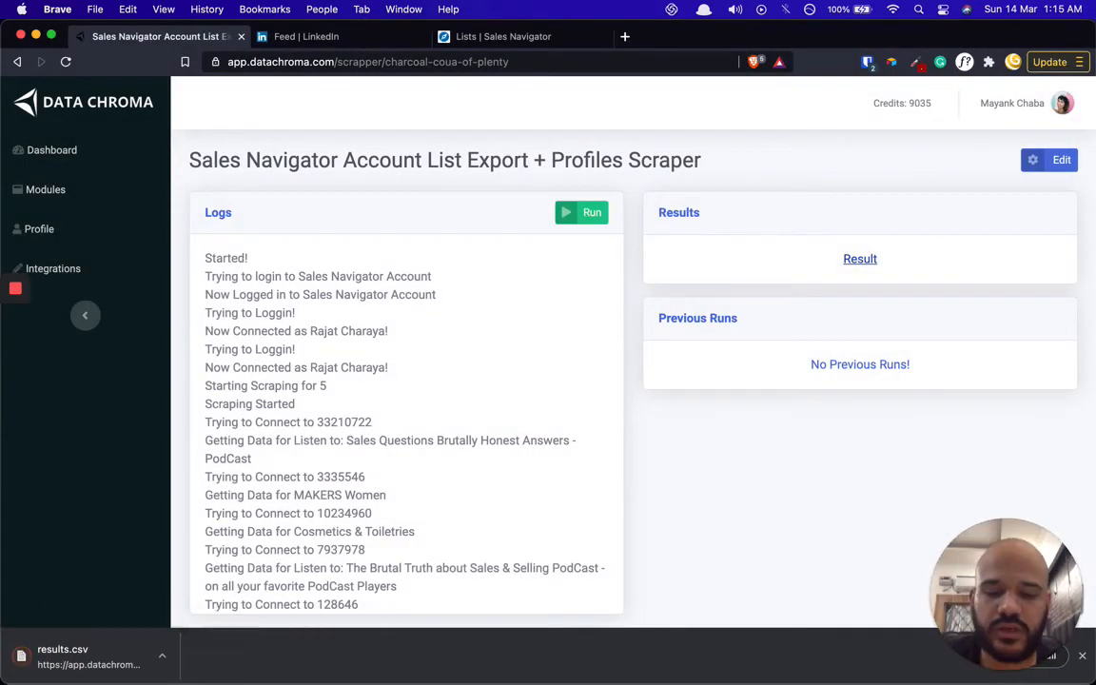
# Create a blank Google Sheets spreadsheet in a new browser tab via sheet.new.
pyautogui.press('super+t')
pyautogui.write('sheet')
pyautogui.write('.new')
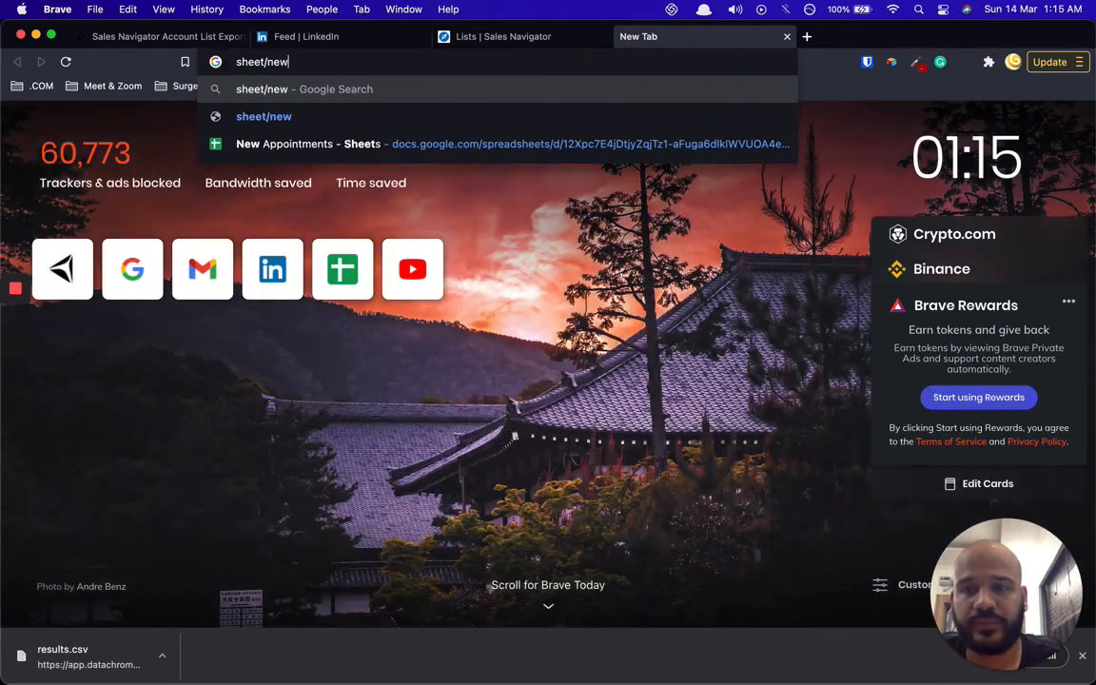
pyautogui.press('BackSpace')
pyautogui.press('BackSpace')
pyautogui.press('BackSpace')
pyautogui.press('BackSpace')
pyautogui.write('.ne')
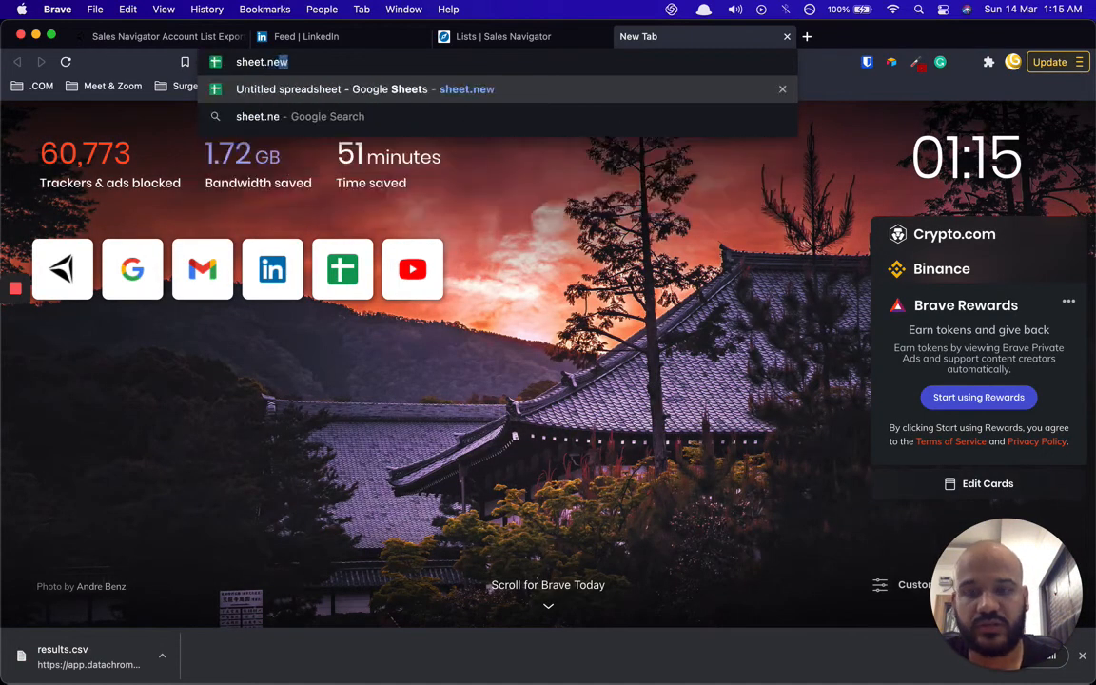
pyautogui.press('Return')
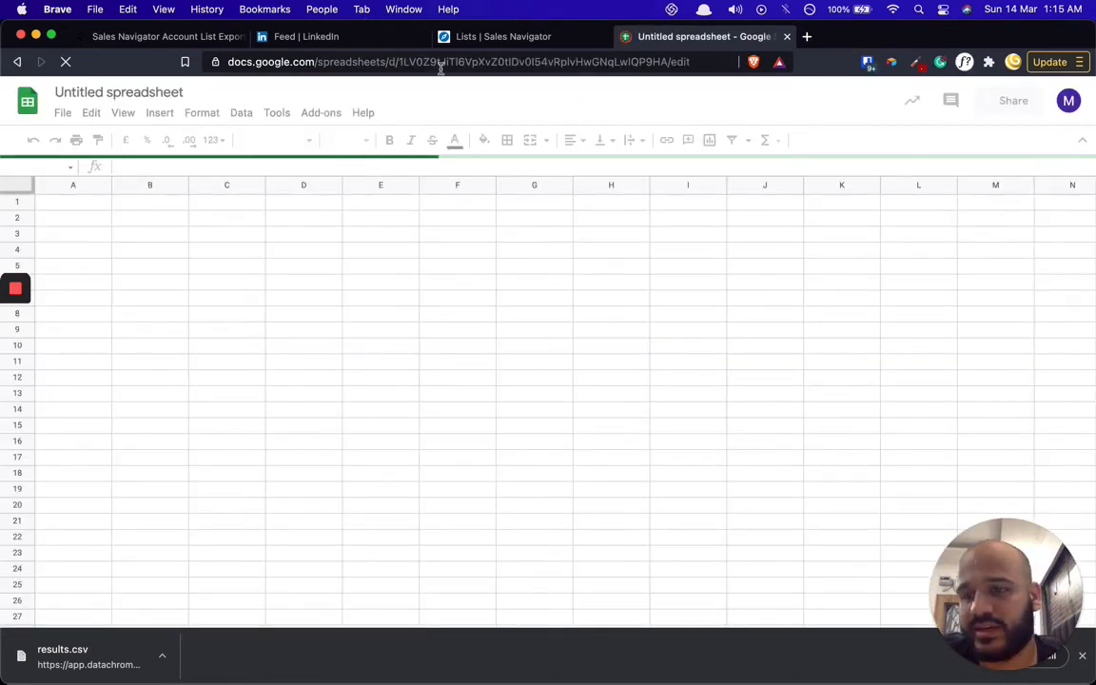
# Import the downloaded results.csv into the blank spreadsheet by upload, appending it to the current sheet.
pyautogui.click(63, 113)
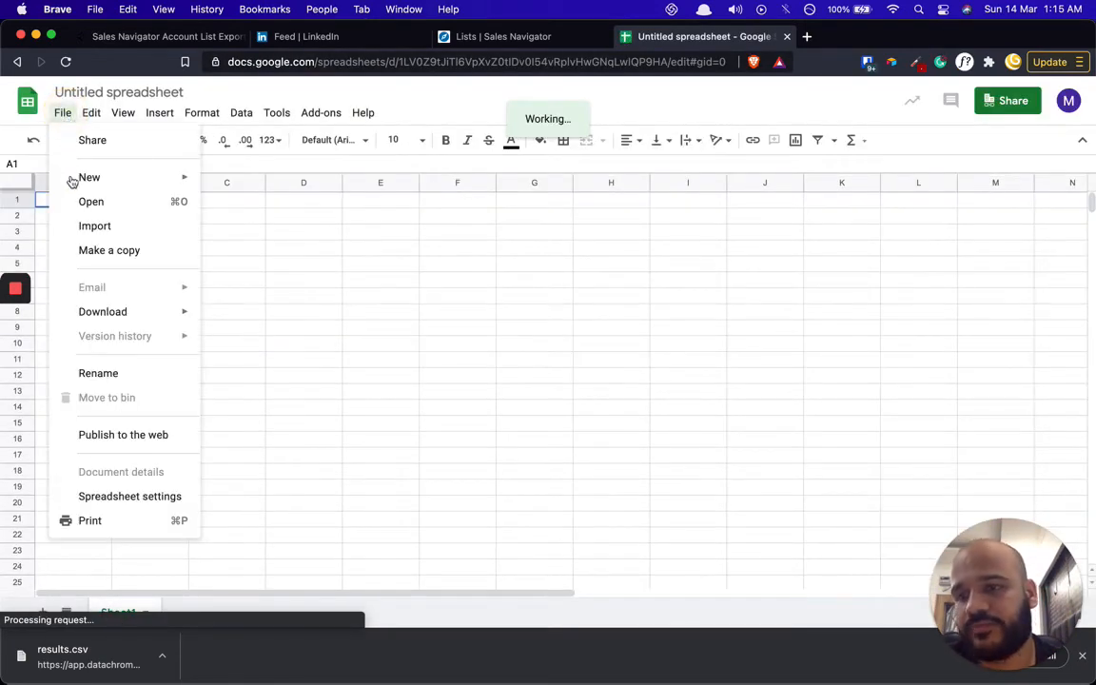
pyautogui.click(99, 228)
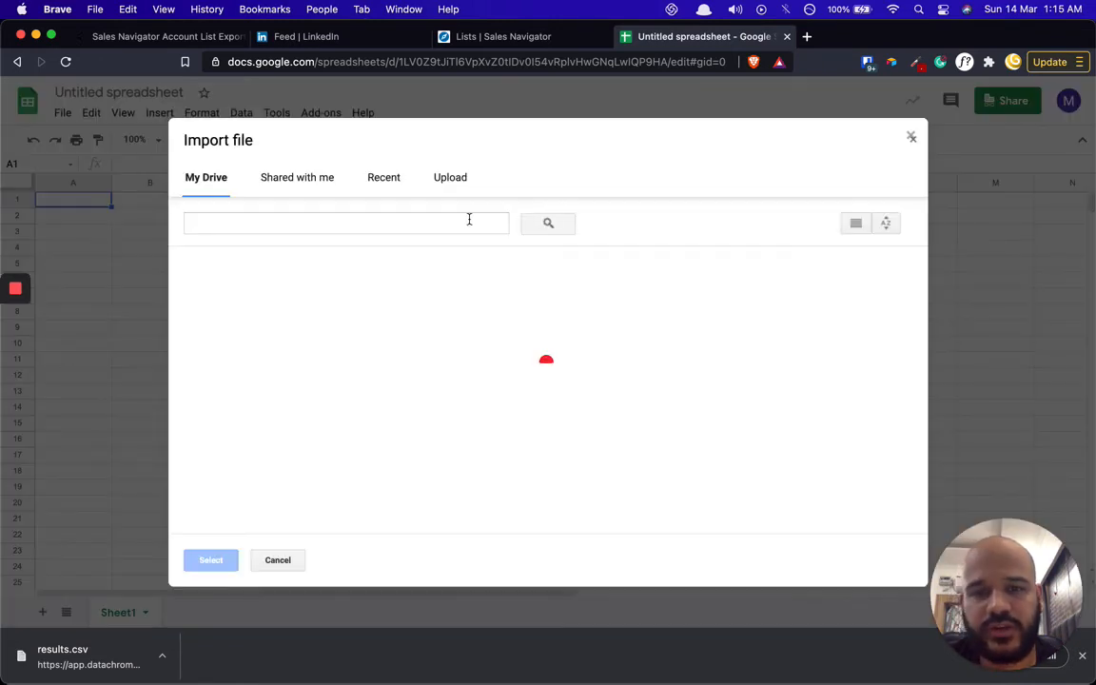
pyautogui.click(453, 176)
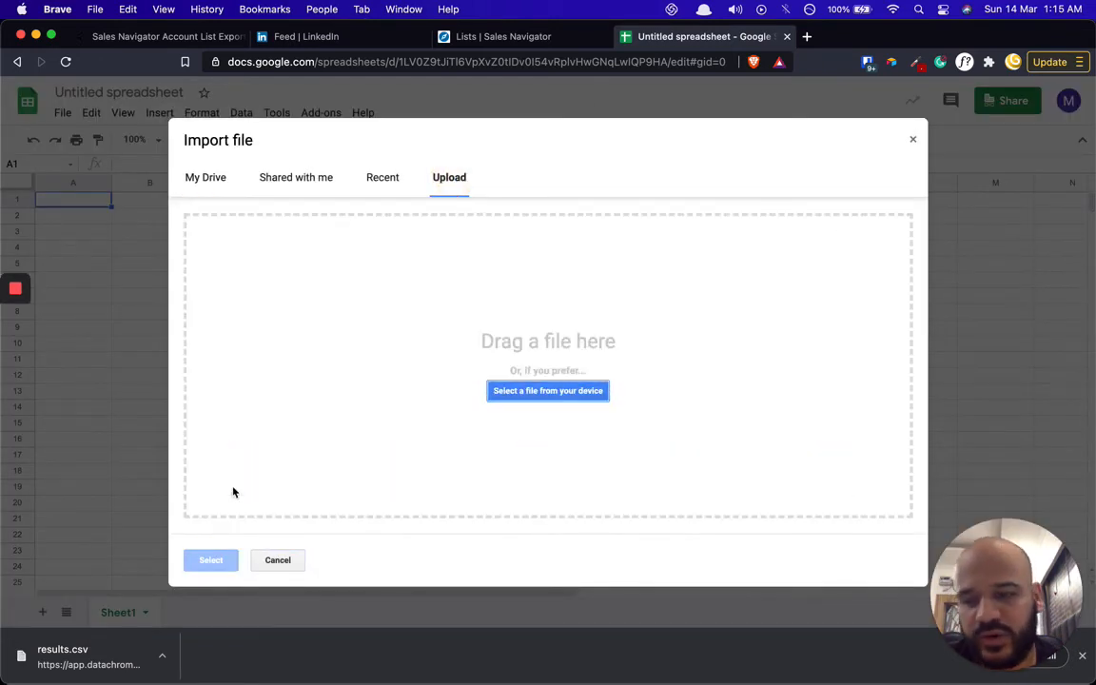
pyautogui.moveTo(67, 656); pyautogui.dragTo(459, 420)
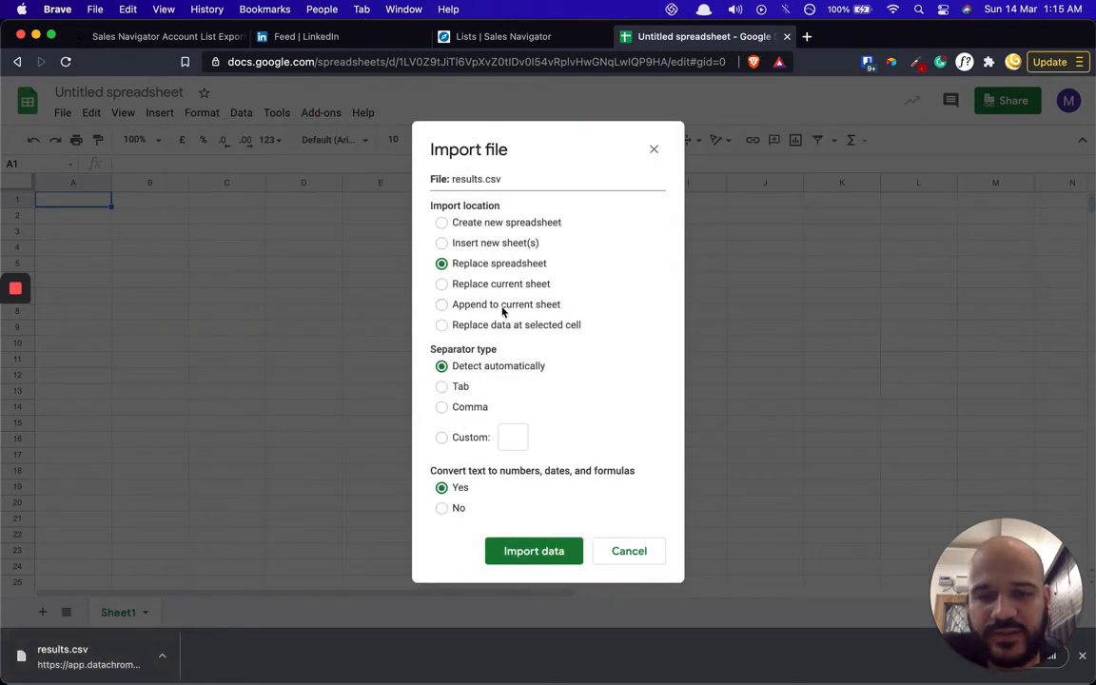
pyautogui.click(501, 306)
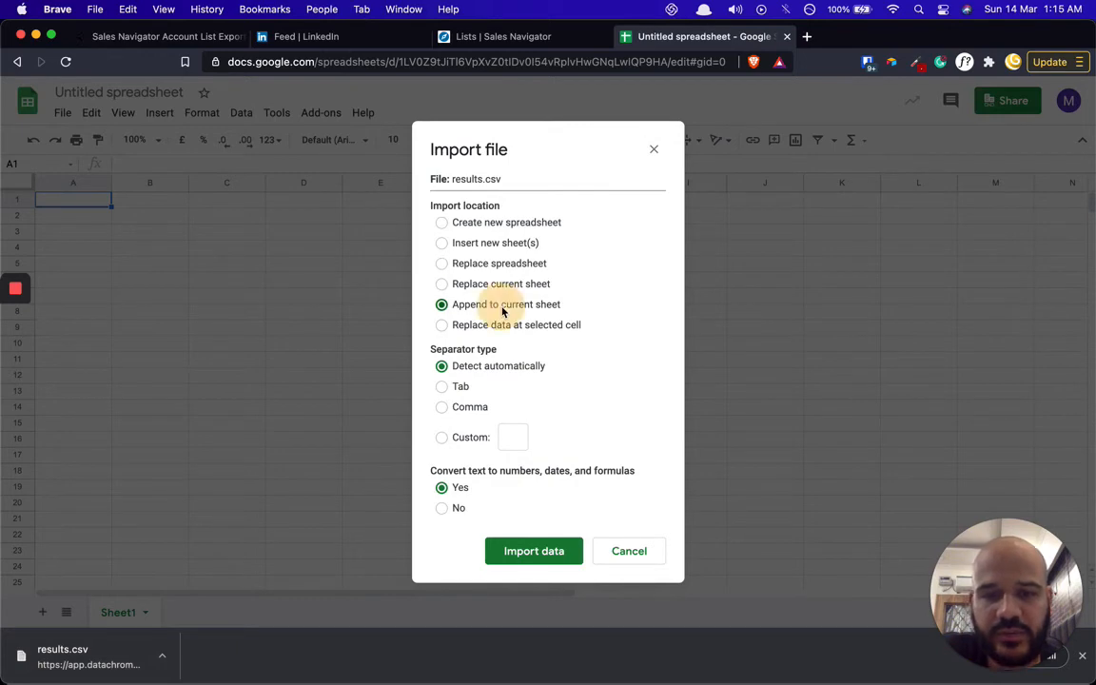
pyautogui.click(533, 553)
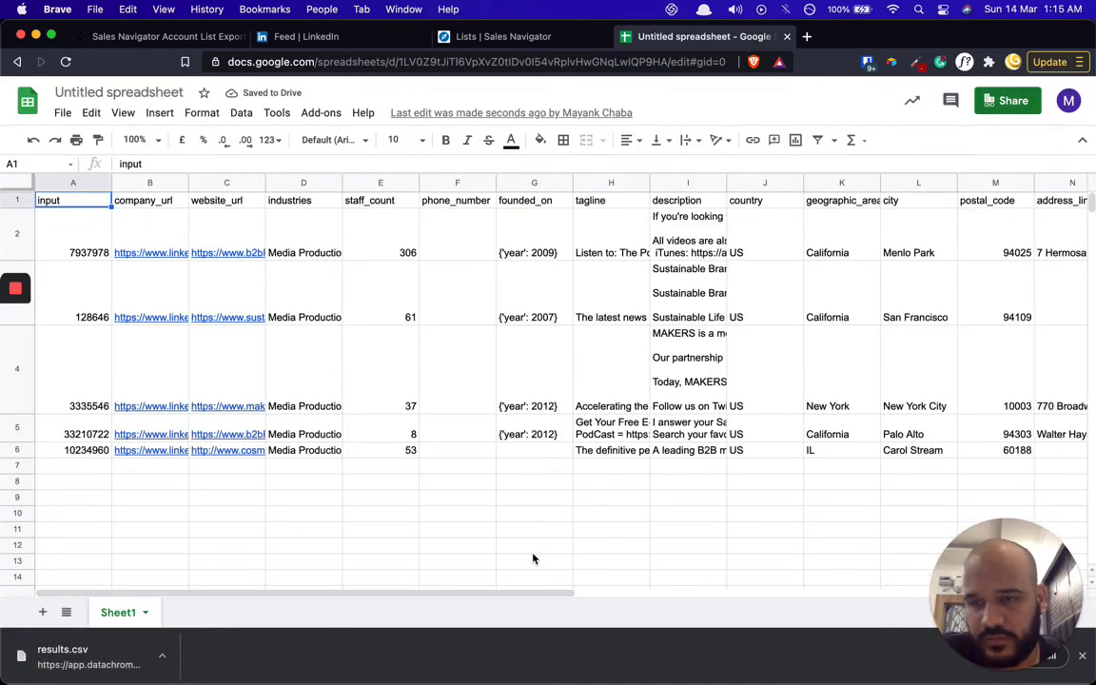
# Skim the first company's row from the input ID to the description column.
pyautogui.click(164, 243)
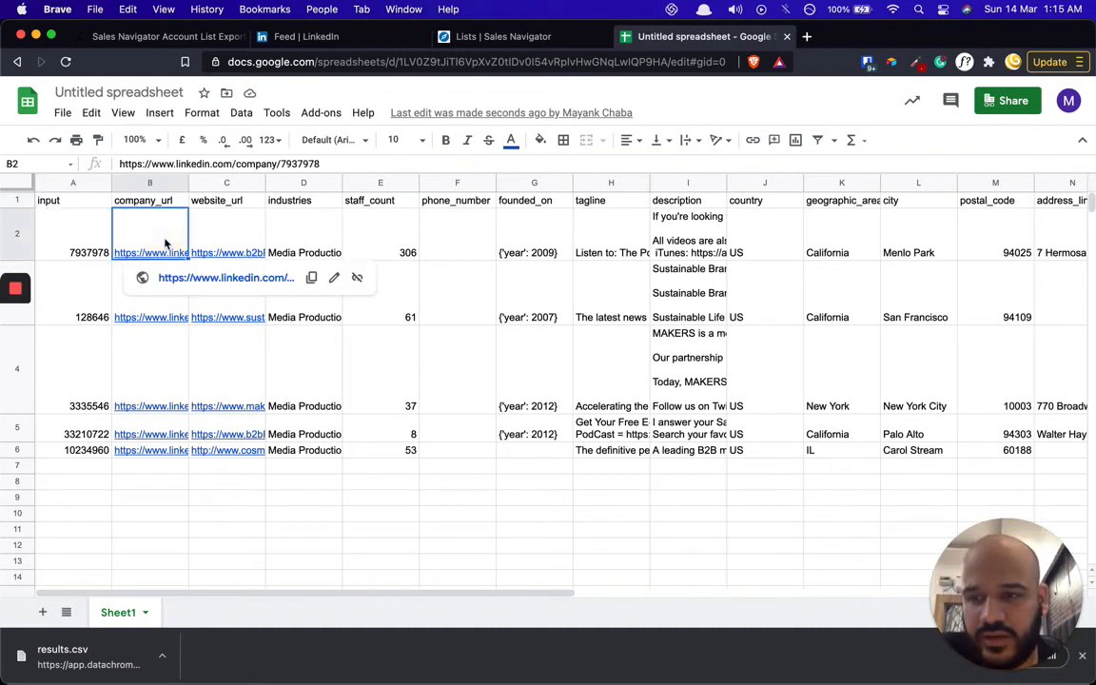
pyautogui.press('Right')
pyautogui.press('Right')
pyautogui.press('Right')
pyautogui.press('Right')
pyautogui.press('Right')
pyautogui.press('Right')
pyautogui.press('Right')
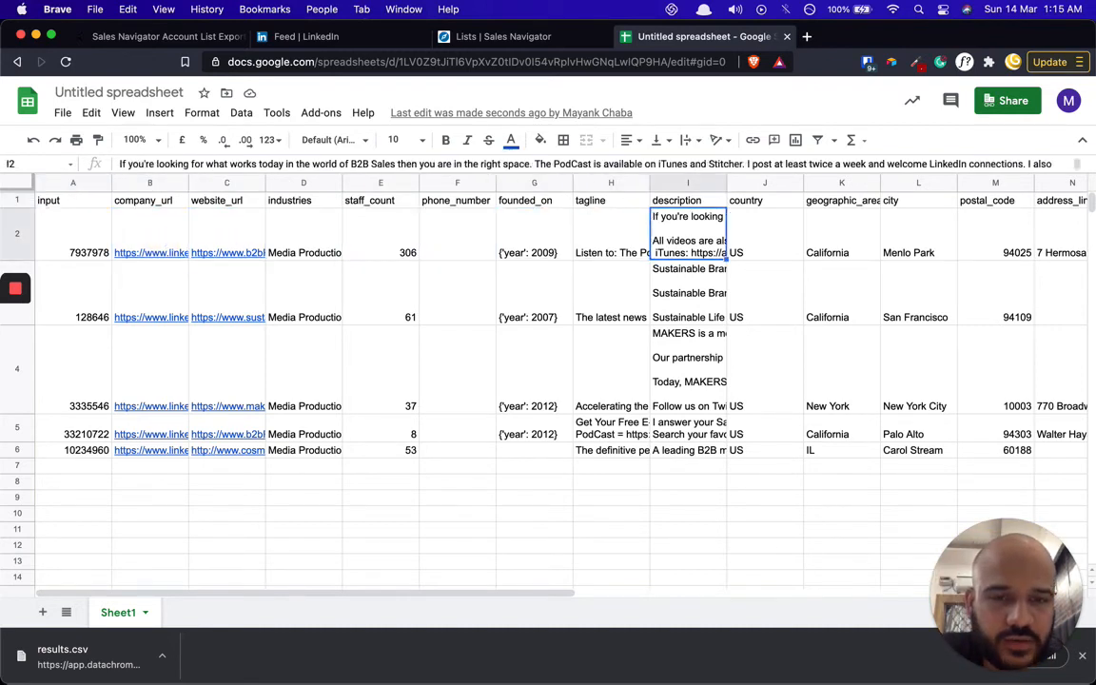
pyautogui.press('Left')
pyautogui.press('Left')
pyautogui.press('Left')
pyautogui.press('Left')
pyautogui.press('Left')
pyautogui.press('Left')
pyautogui.press('Left')
pyautogui.press('Left')
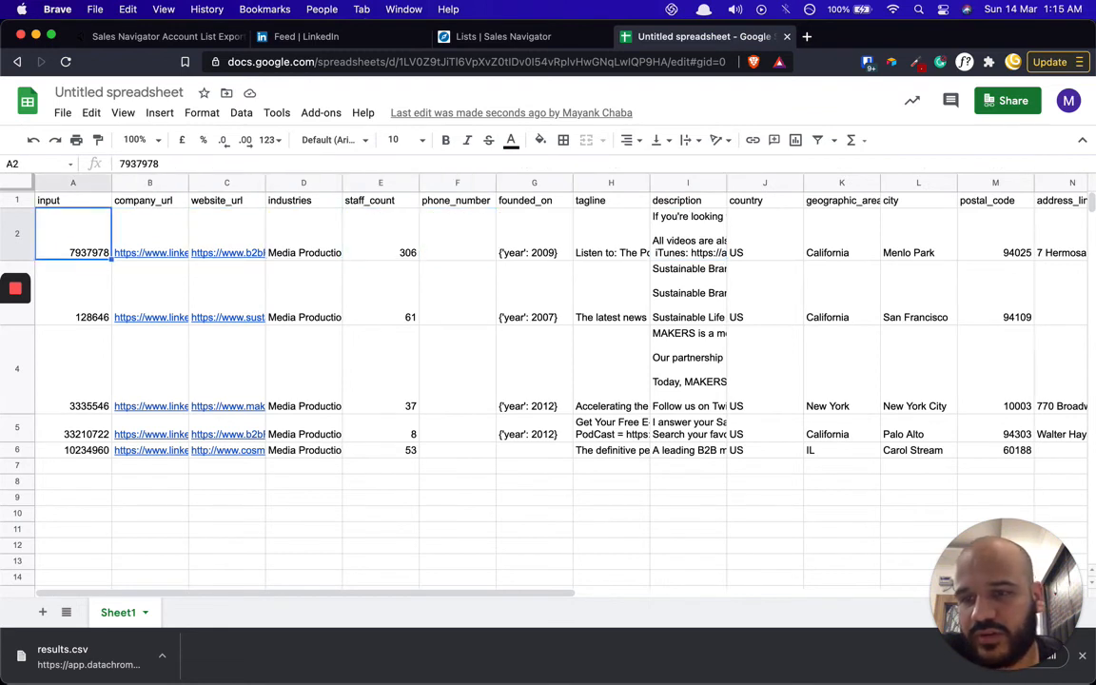
# Examine the company_url, website_url and industries columns of the imported results.
pyautogui.press('Right')
pyautogui.press('Down')
pyautogui.press('Up')
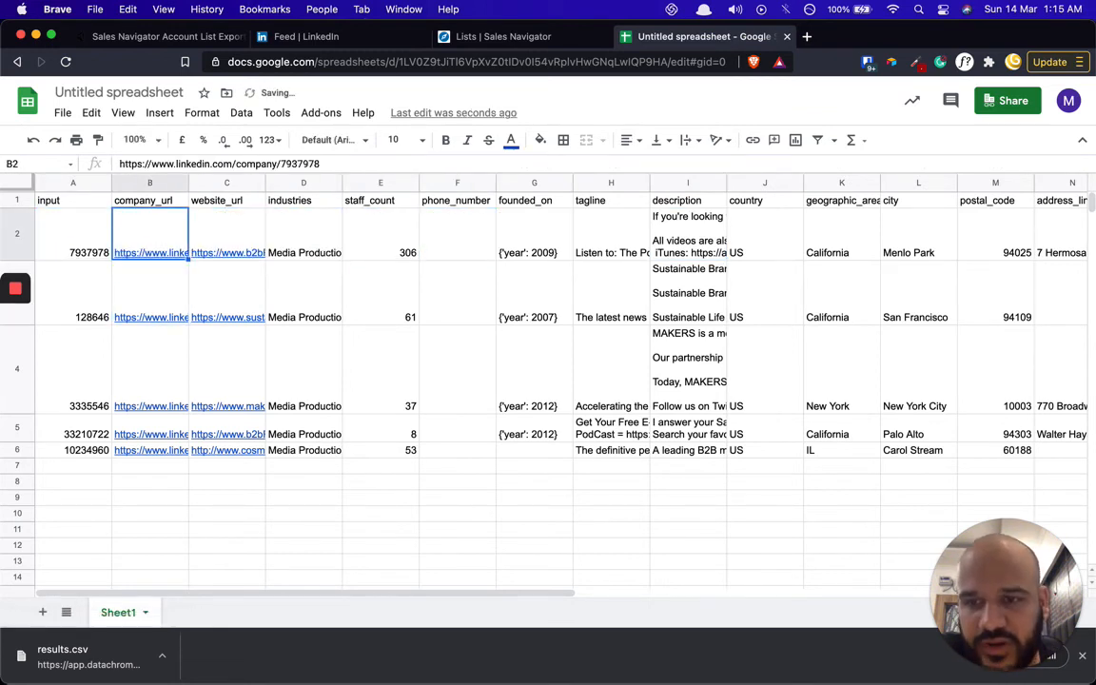
pyautogui.press('Right')
pyautogui.press('Down')
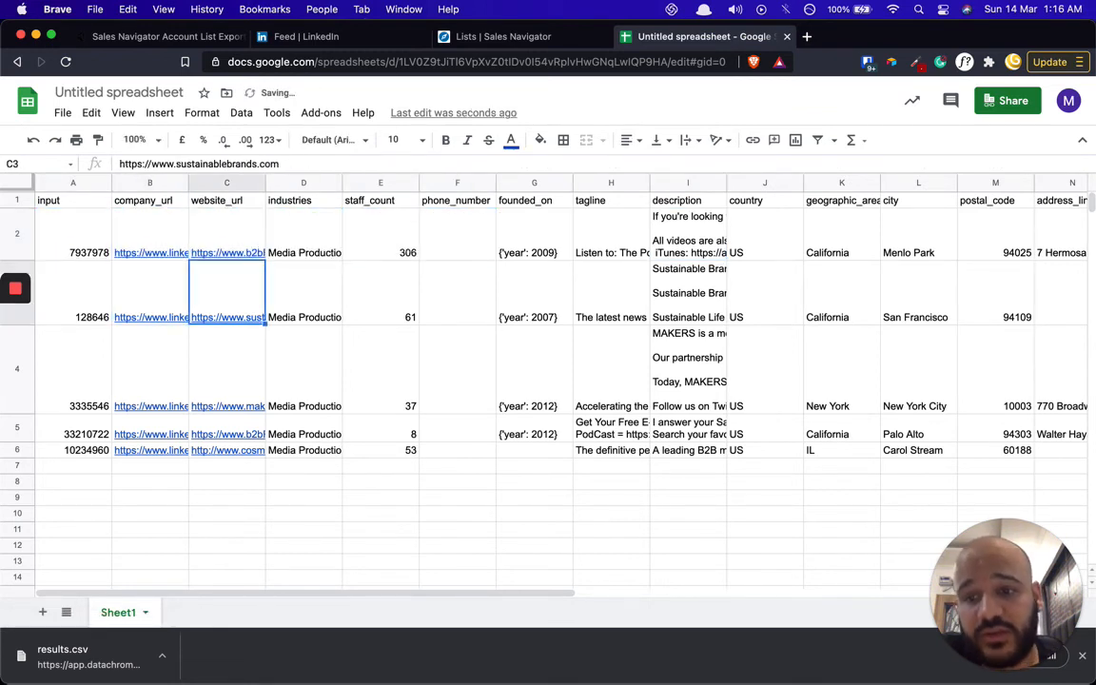
pyautogui.press('Up')
pyautogui.press('Right')
pyautogui.press('Right')
pyautogui.press('Left')
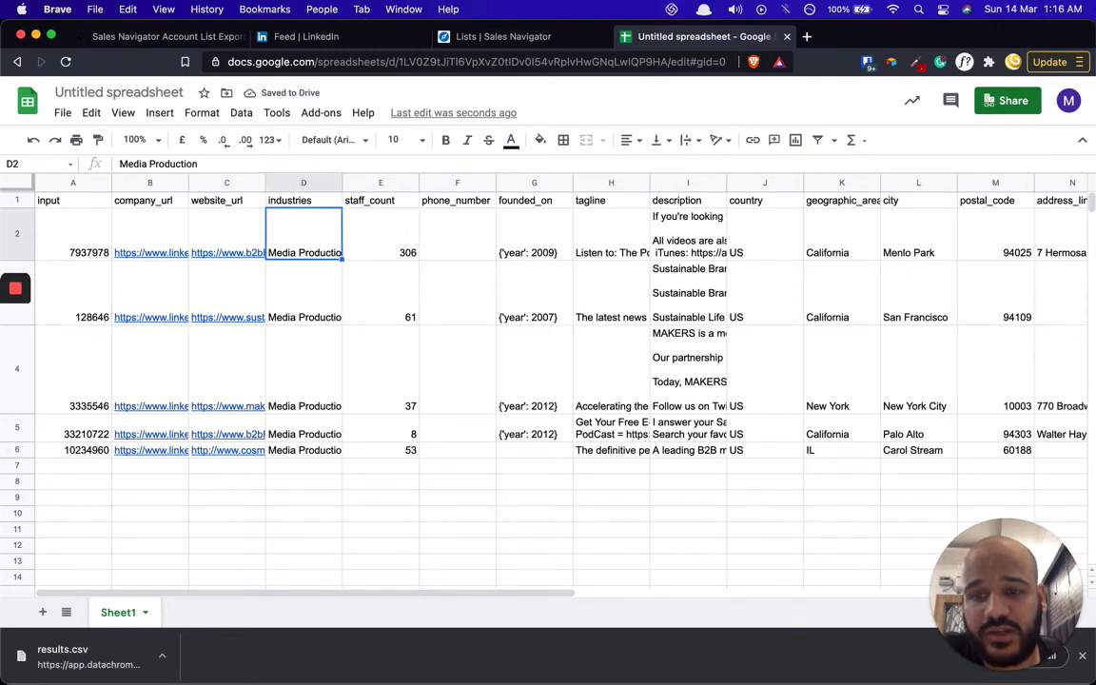
pyautogui.press('Down')
pyautogui.press('Down')
pyautogui.press('Down')
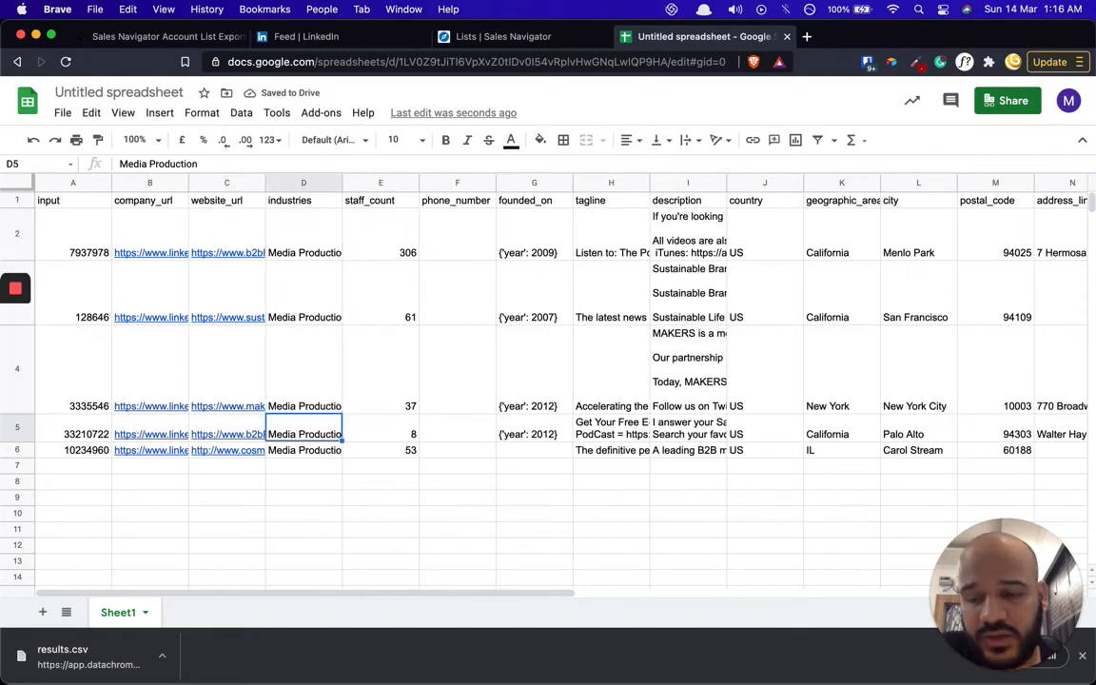
pyautogui.press('Up')
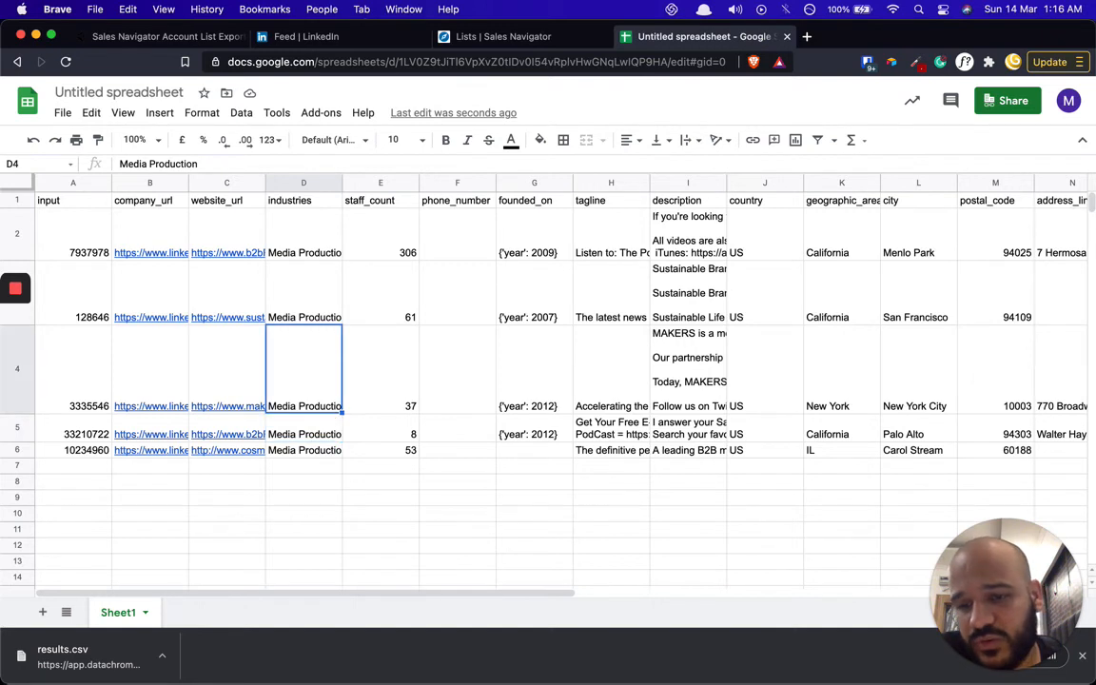
# Review the staff counts, then read the first company's tagline and full description.
pyautogui.press('Left')
pyautogui.press('Up')
pyautogui.press('Right')
pyautogui.press('Right')
pyautogui.press('Up')
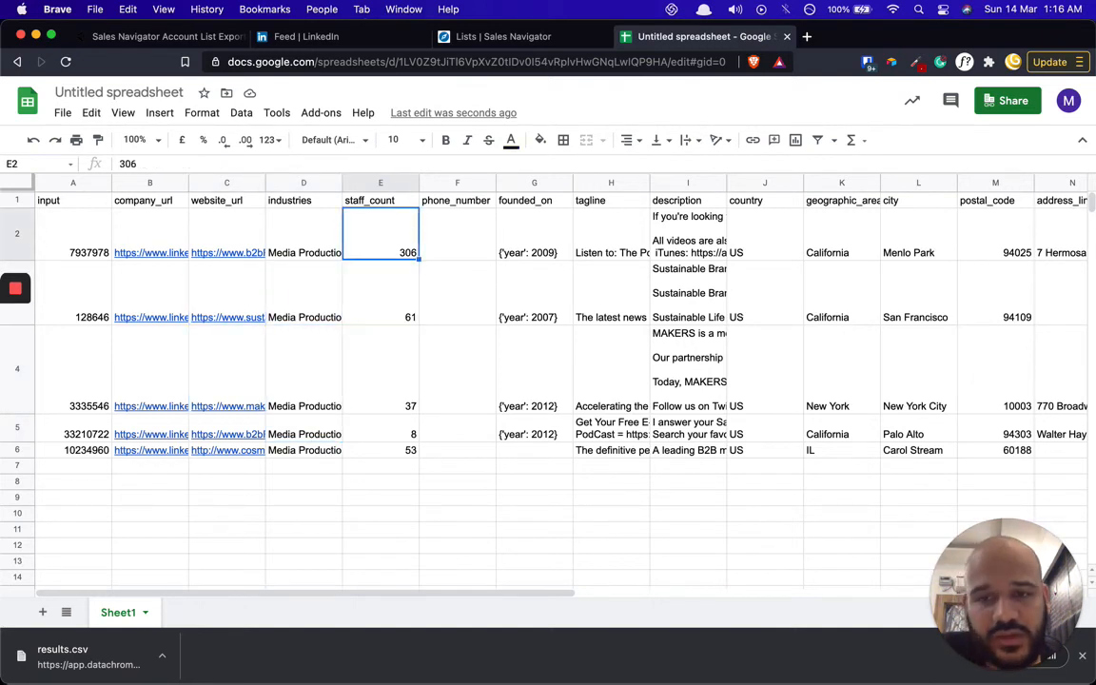
pyautogui.press('Down')
pyautogui.press('Up')
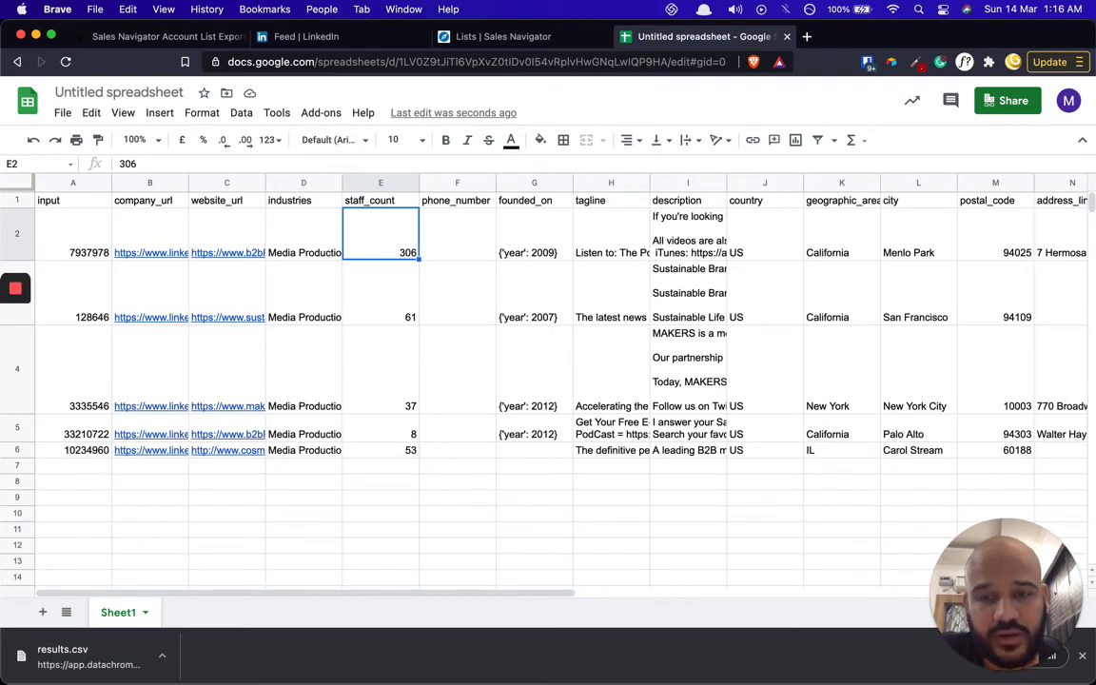
pyautogui.press('Right')
pyautogui.press('Right')
pyautogui.press('Right')
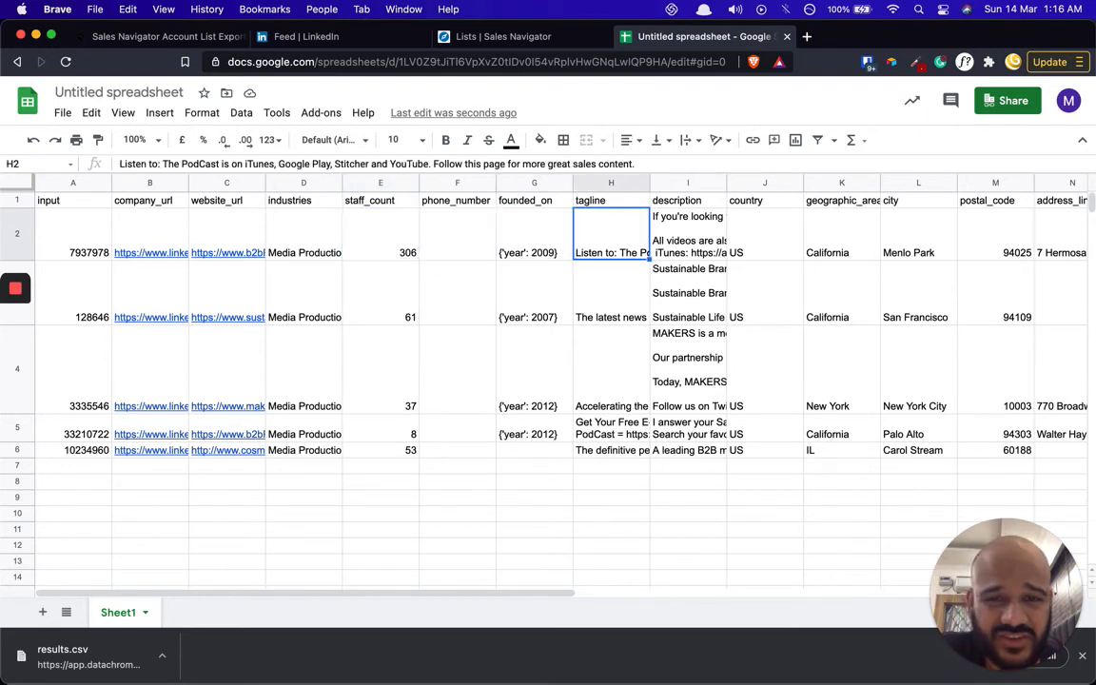
pyautogui.press('Right')
pyautogui.press('Return')
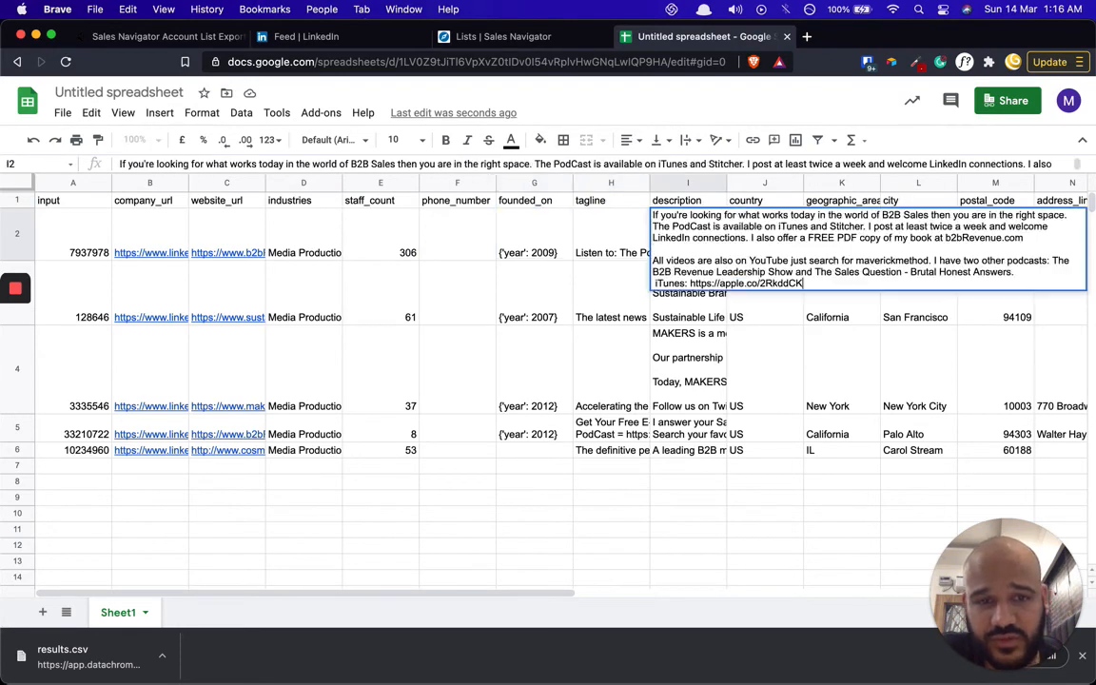
pyautogui.press('Return')
pyautogui.press('Up')
# Examine the first company's location data from geographic area to address lines, along with its name and employee count range.
pyautogui.press('Right')
pyautogui.press('Right')
pyautogui.press('Right')
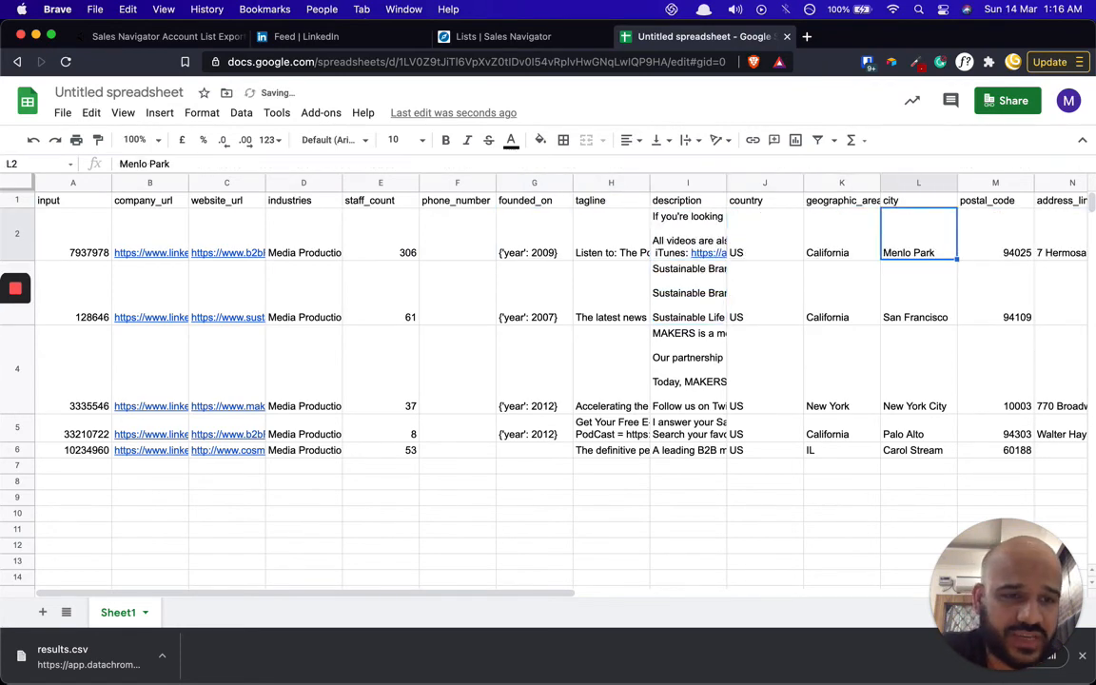
pyautogui.press('Right')
pyautogui.press('Right')
pyautogui.press('Left')
pyautogui.press('Right')
pyautogui.press('Right')
pyautogui.press('Right')
pyautogui.press('Right')
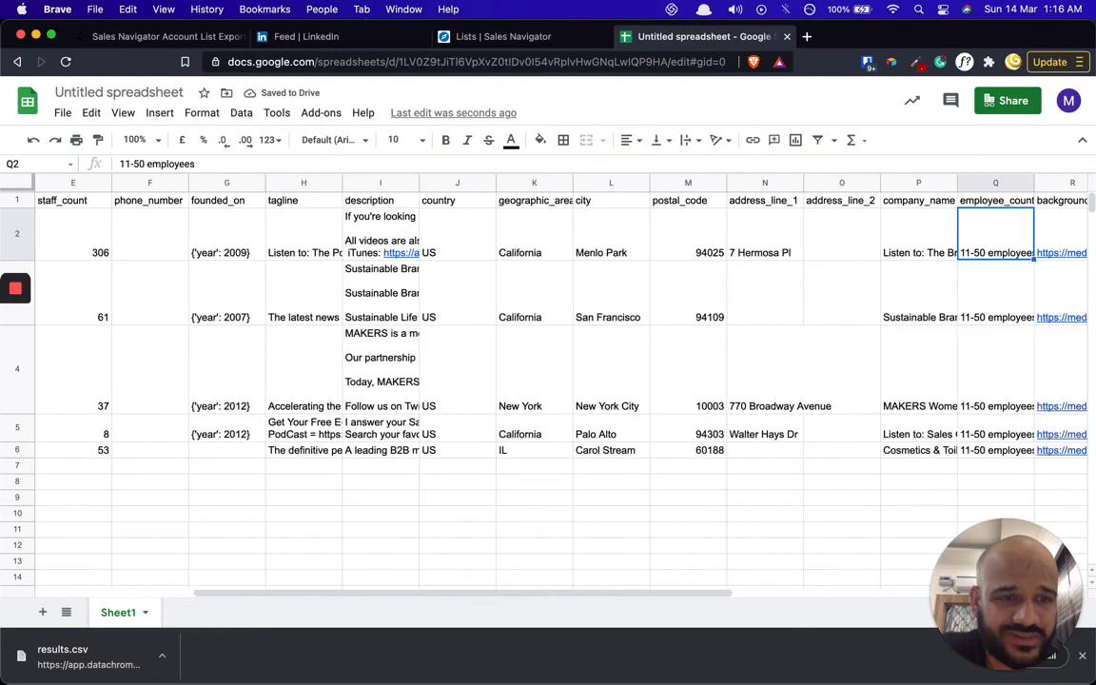
pyautogui.press('Left')
pyautogui.press('Left')
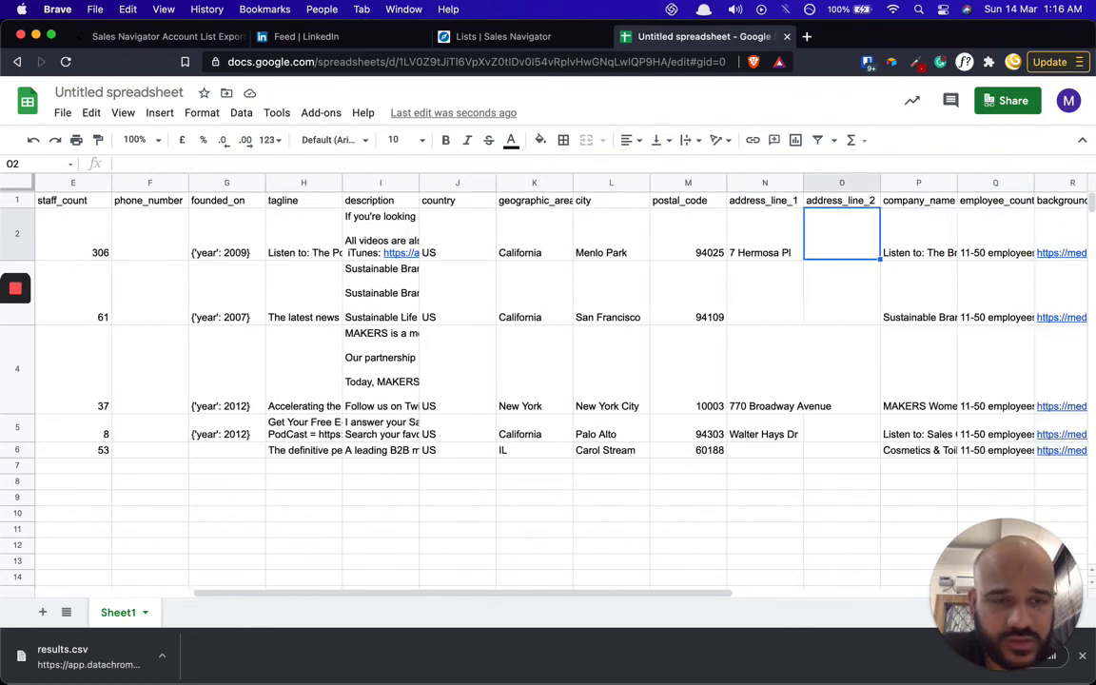
# Examine the background image, company type, follower count and logo image columns of the results.
pyautogui.press('Right')
pyautogui.press('Right')
pyautogui.press('Right')
pyautogui.press('Right')
pyautogui.press('Right')
pyautogui.press('Right')
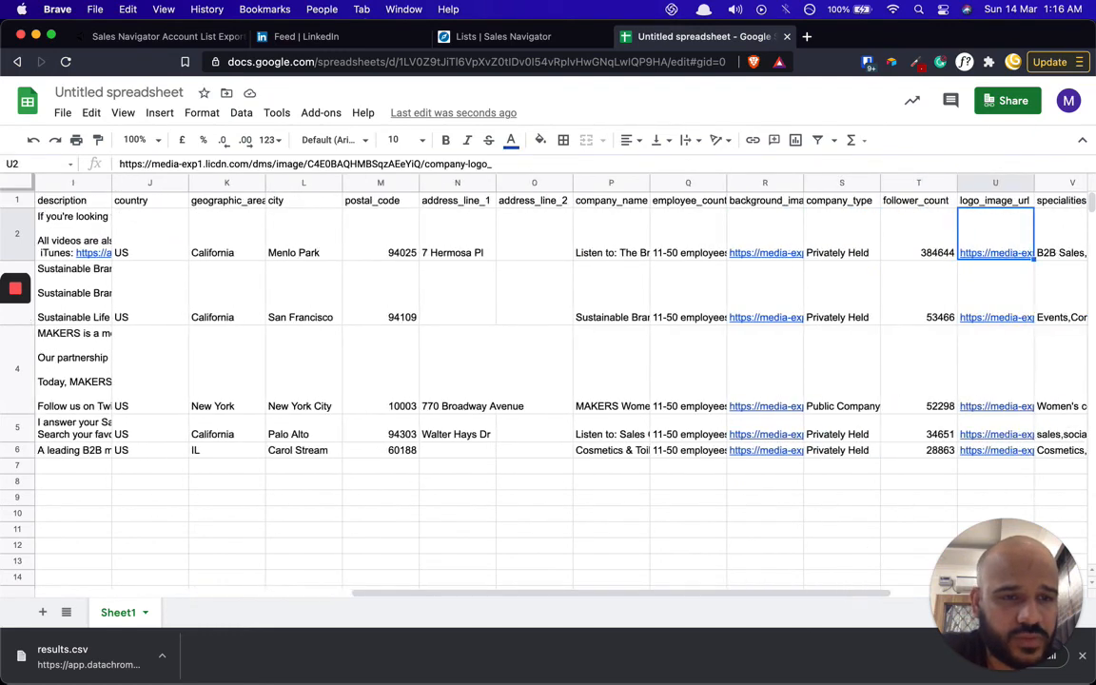
pyautogui.press('Left')
pyautogui.press('Left')
pyautogui.press('Down')
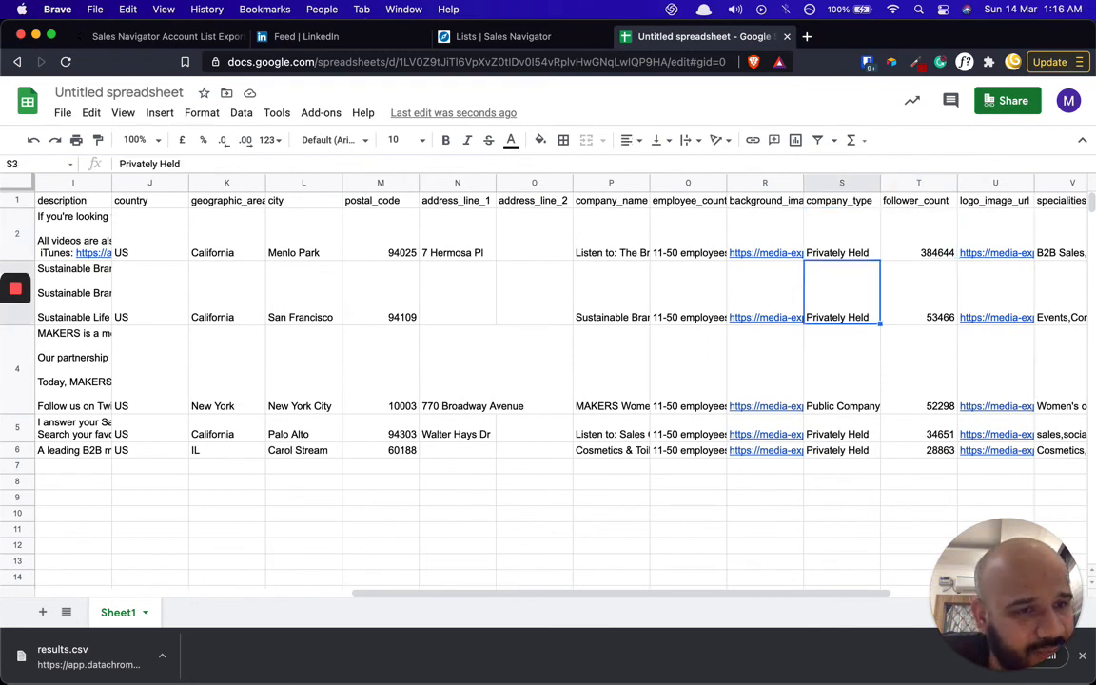
# Check the specialities and emails columns for the scraped companies, then look back at the last row's company type.
pyautogui.press('Right')
pyautogui.press('Right')
pyautogui.press('Right')
pyautogui.press('Right')
pyautogui.press('Up')
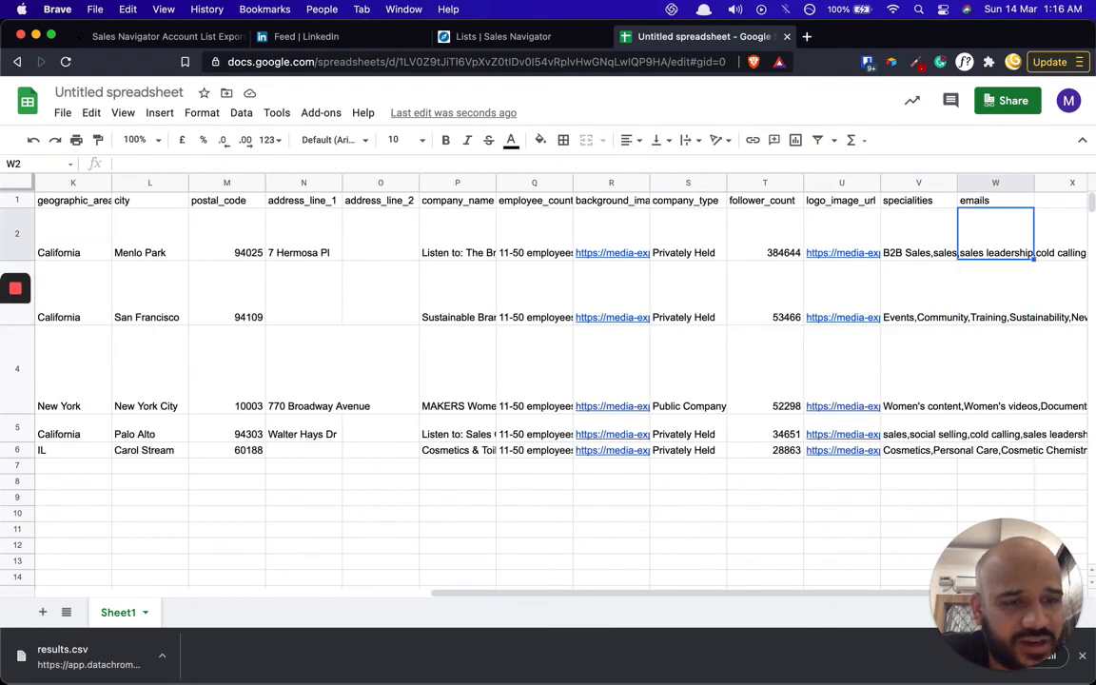
pyautogui.press('Down')
pyautogui.press('Down')
pyautogui.press('Up')
pyautogui.press('Up')
pyautogui.press('Up')
pyautogui.press('Down')
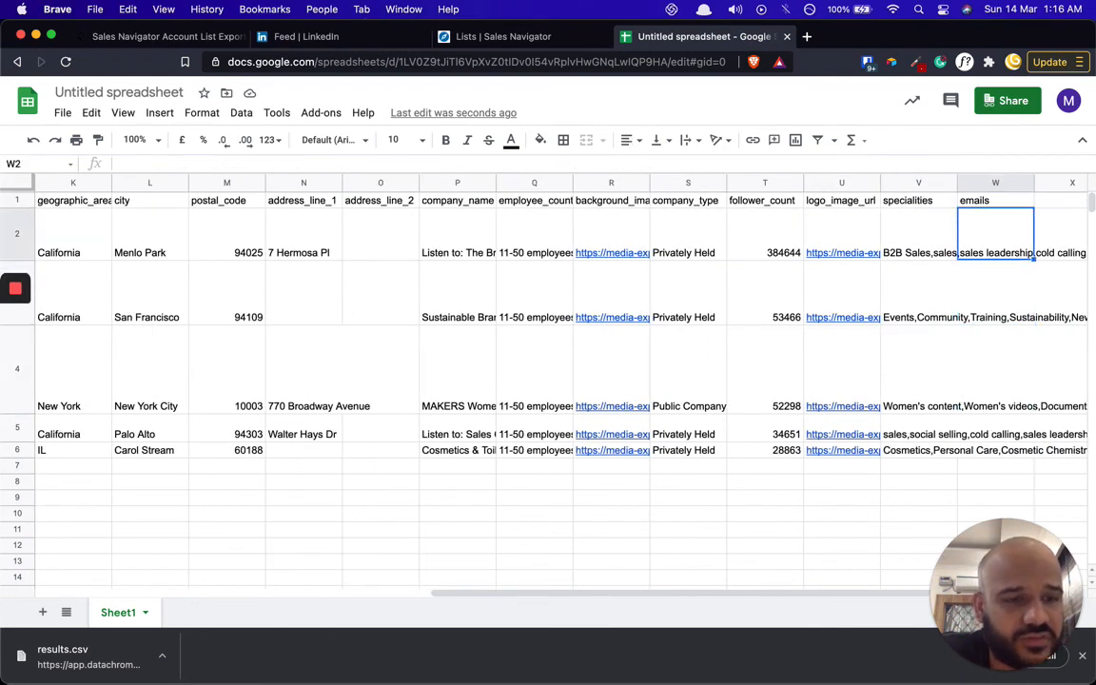
pyautogui.press('Down')
pyautogui.press('Down')
pyautogui.press('Down')
pyautogui.press('Down')
pyautogui.press('Left')
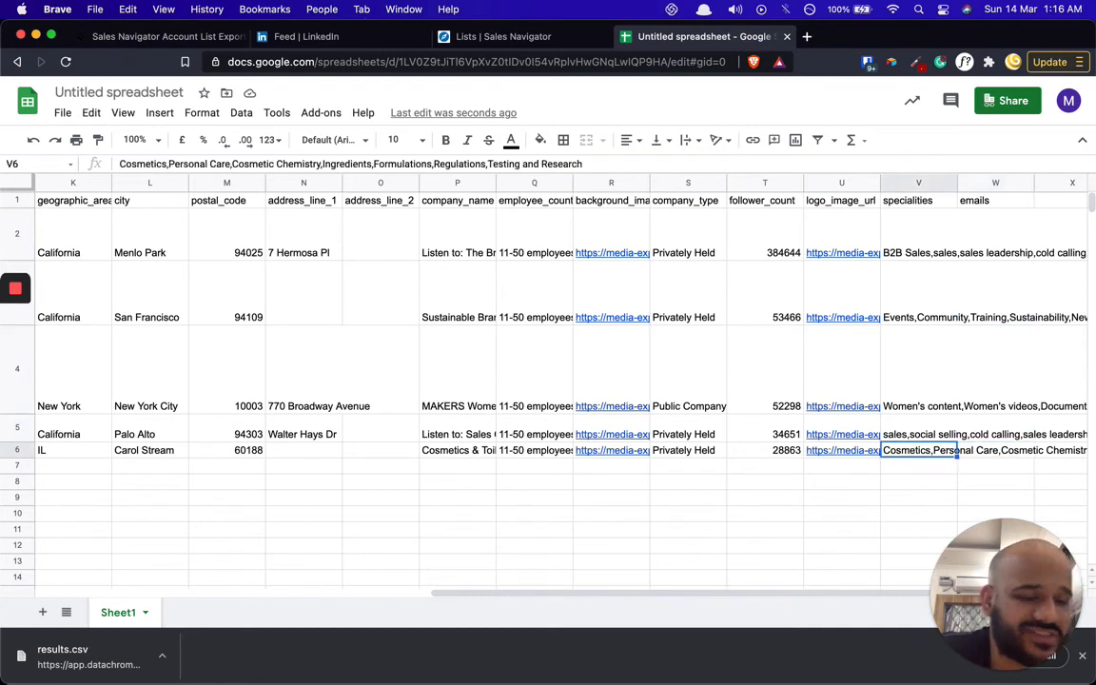
pyautogui.press('Left')
pyautogui.press('Left')
pyautogui.press('Left')
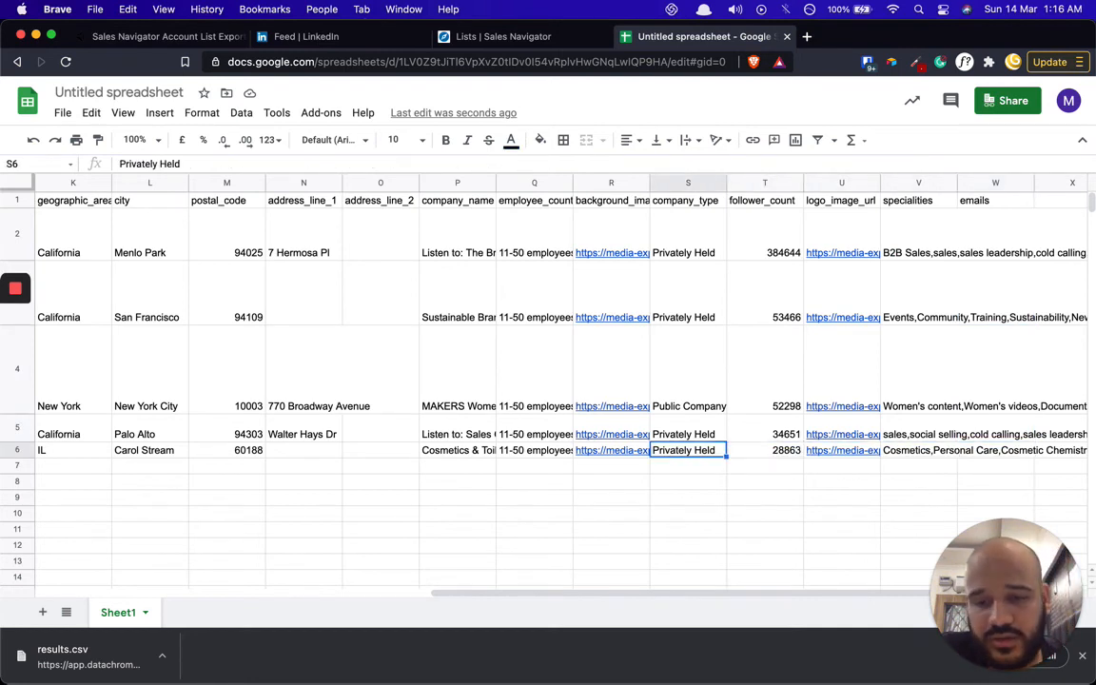
# Review the last company's row backwards from its company type through the address and description fields to the first columns.
pyautogui.press('Left')
pyautogui.press('Left')
pyautogui.press('Left')
pyautogui.press('Left')
pyautogui.press('Left')
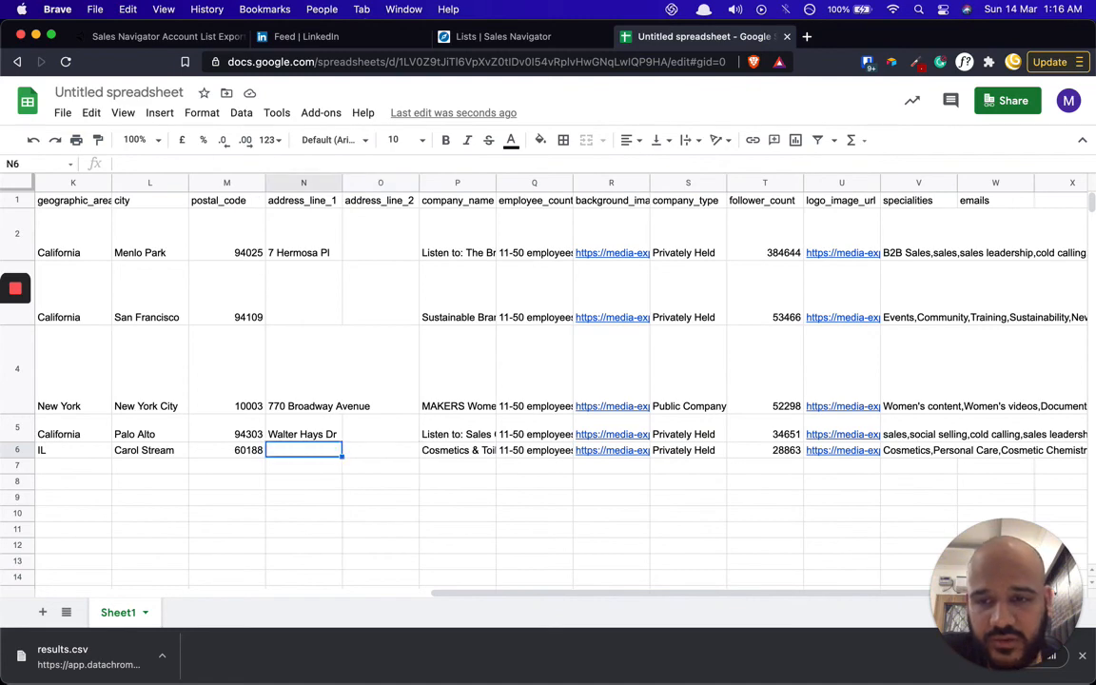
pyautogui.press('Left')
pyautogui.press('Left')
pyautogui.press('Left')
pyautogui.press('Left')
pyautogui.press('Left')
pyautogui.press('Left')
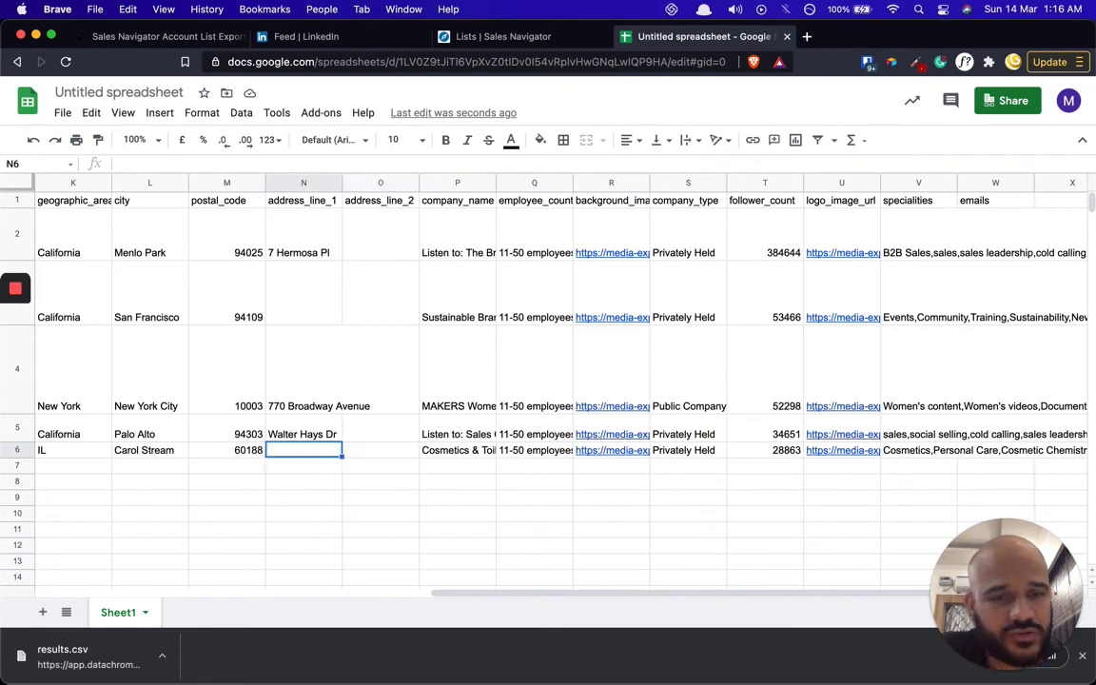
pyautogui.press('Left')
pyautogui.press('Left')
pyautogui.press('Left')
pyautogui.press('Left')
pyautogui.press('Left')
pyautogui.press('Left')
pyautogui.press('Left')
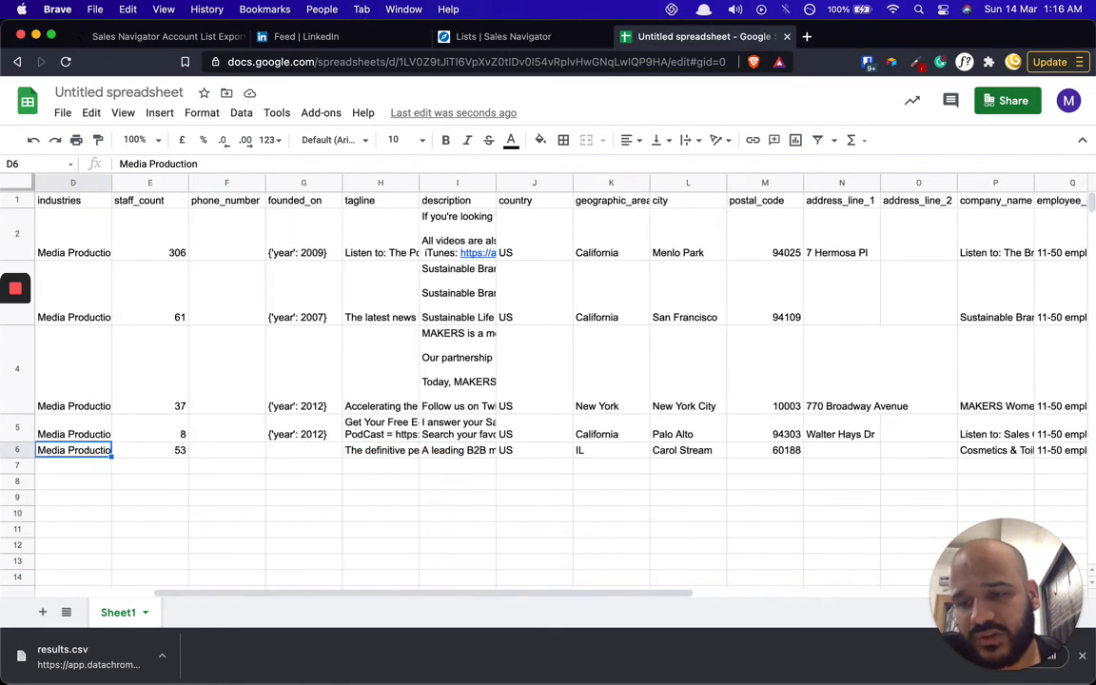
# Go back up to the column headers and check the website_url column with the first company's website address.
pyautogui.press('Up')
pyautogui.press('Up')
pyautogui.press('Up')
pyautogui.press('Up')
pyautogui.press('Up')
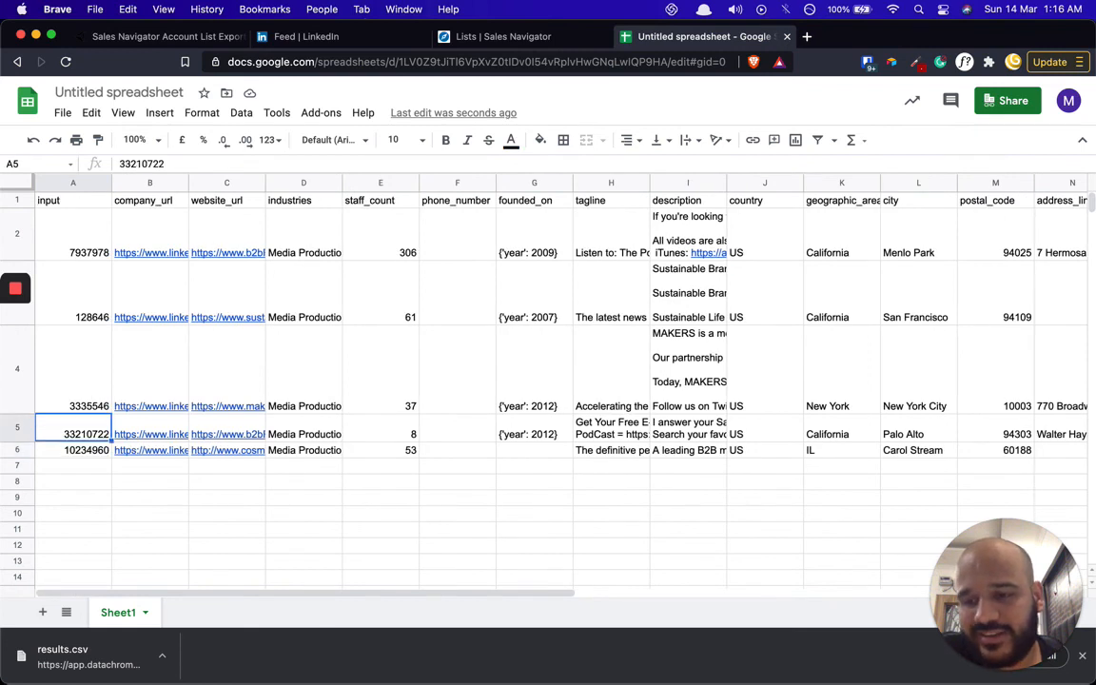
pyautogui.press('Right')
pyautogui.press('Right')
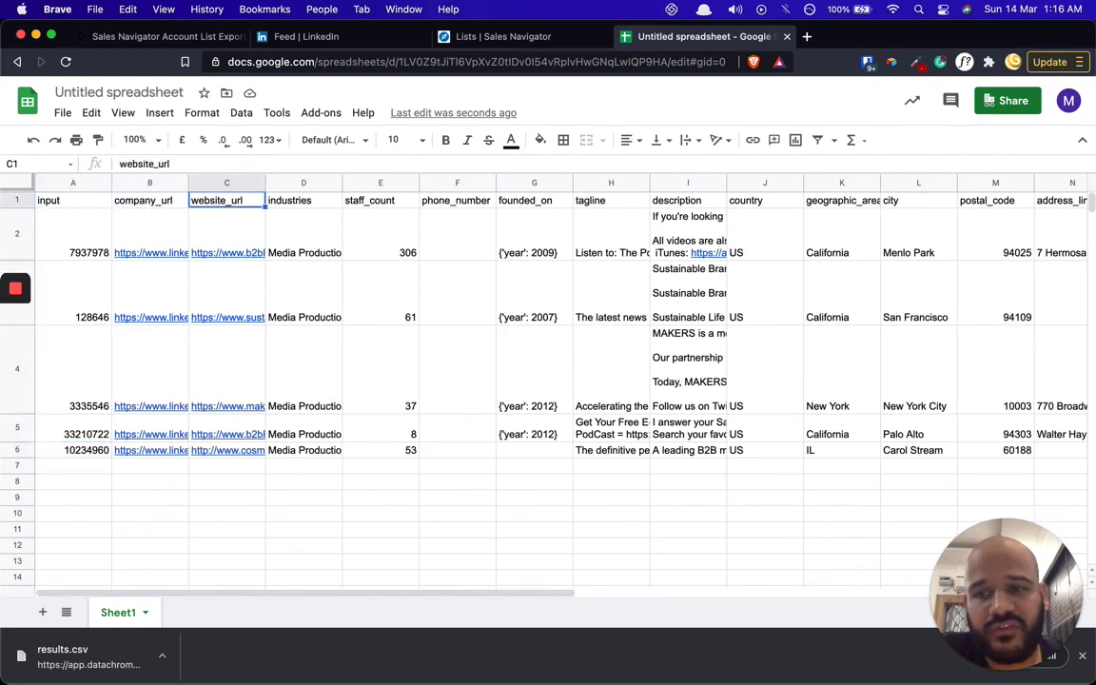
pyautogui.press('Down')
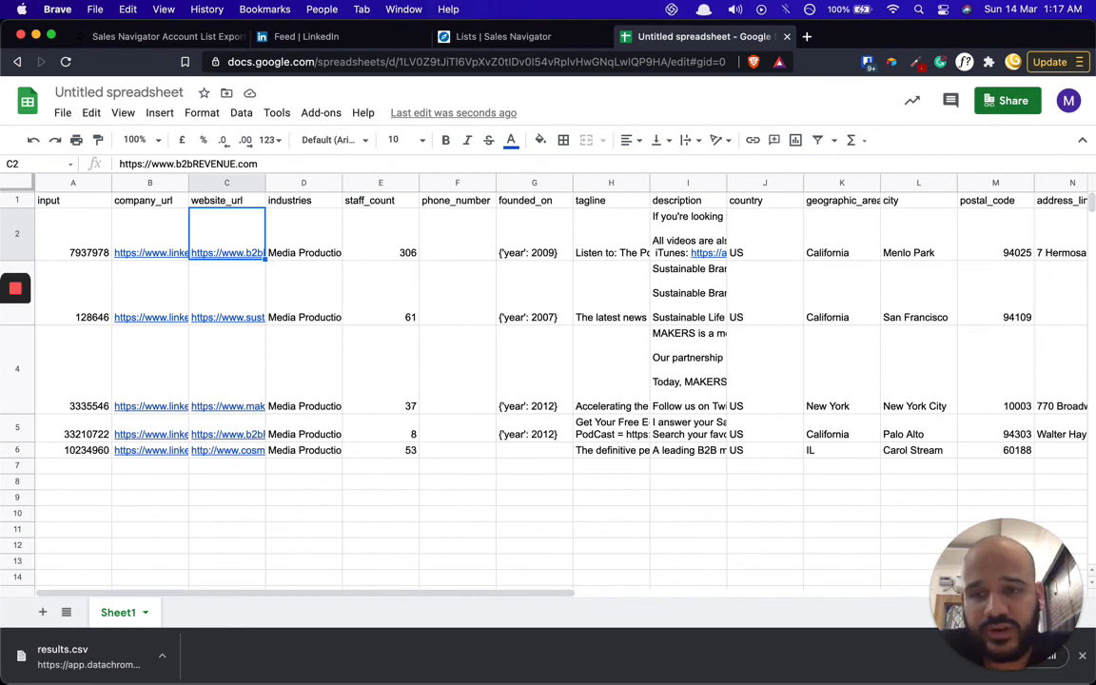
# Check the second company's staff count, the third company's founding year and the second company's description.
pyautogui.click(367, 314)
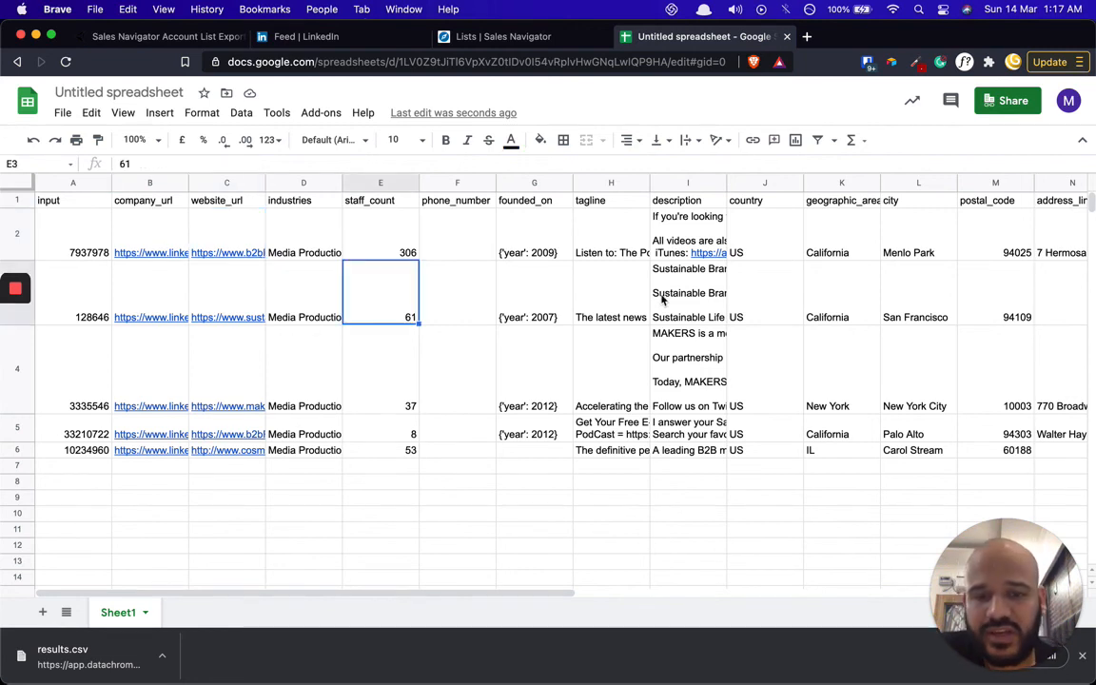
pyautogui.click(540, 333)
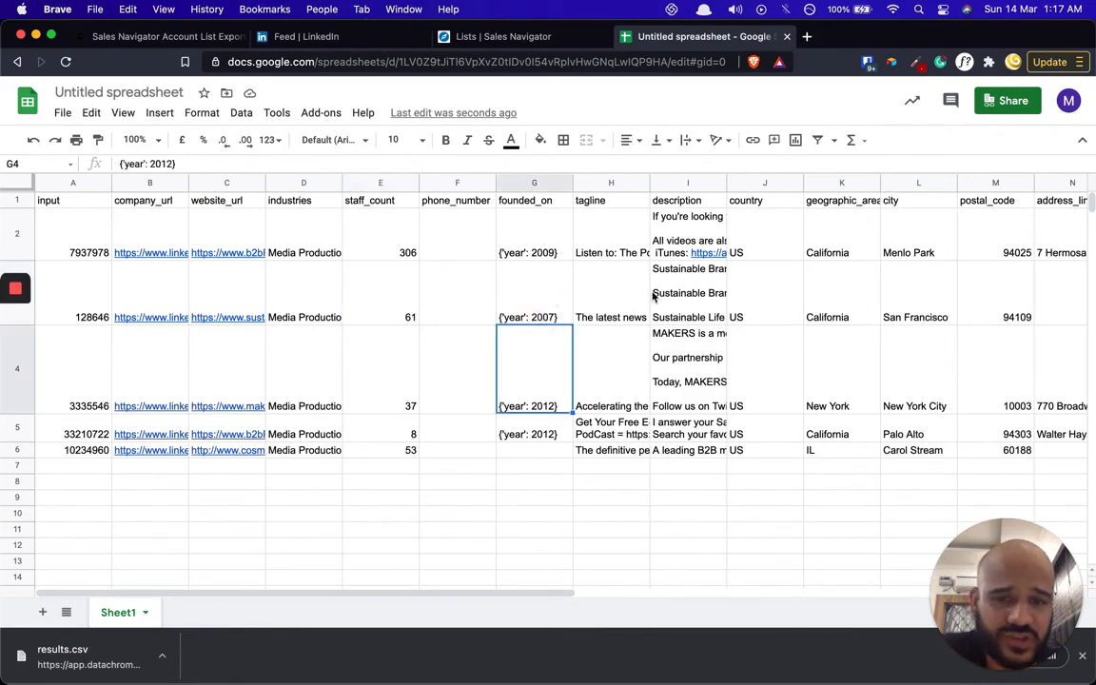
pyautogui.click(718, 293)
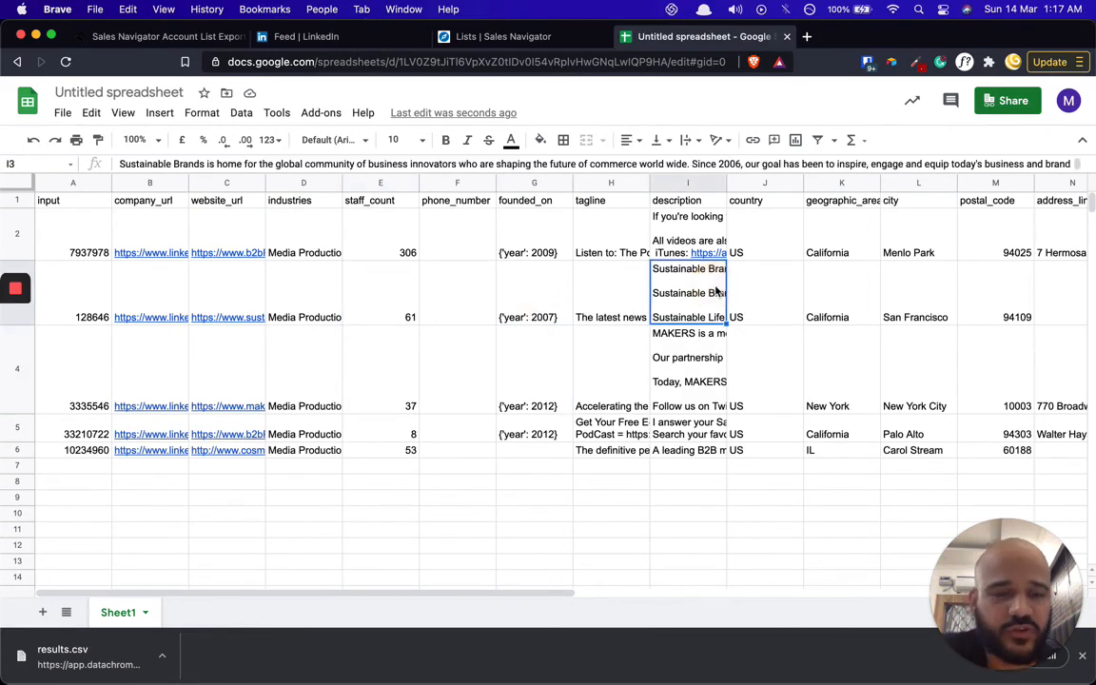